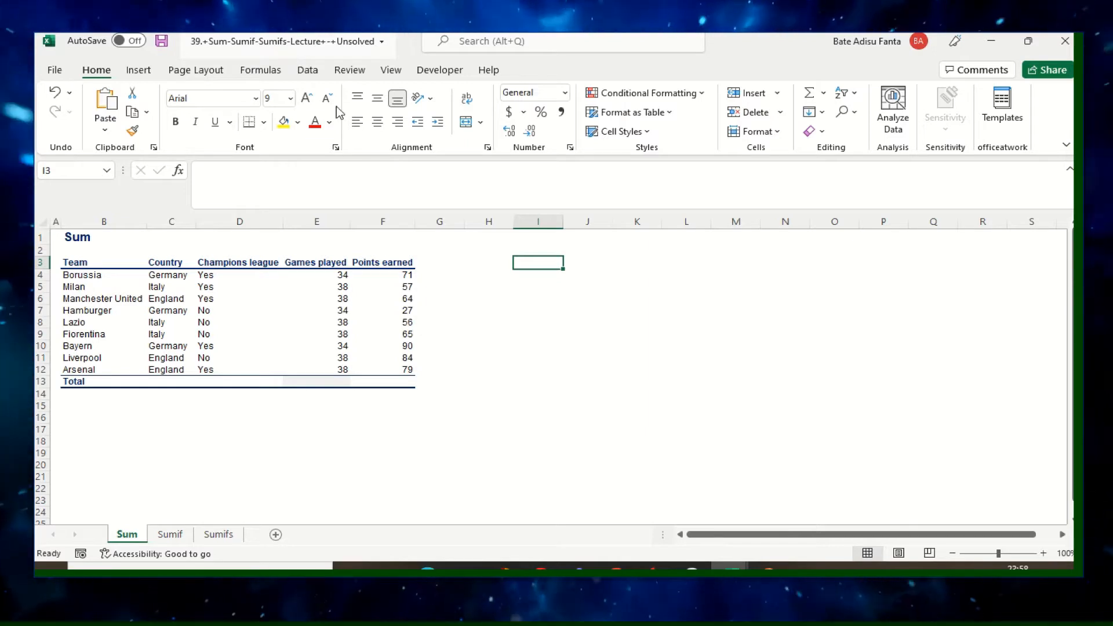
Examine the Team, Country, Champions league, Games played and Points earned columns of the table on the Sum sheet.
left_click(498, 370)
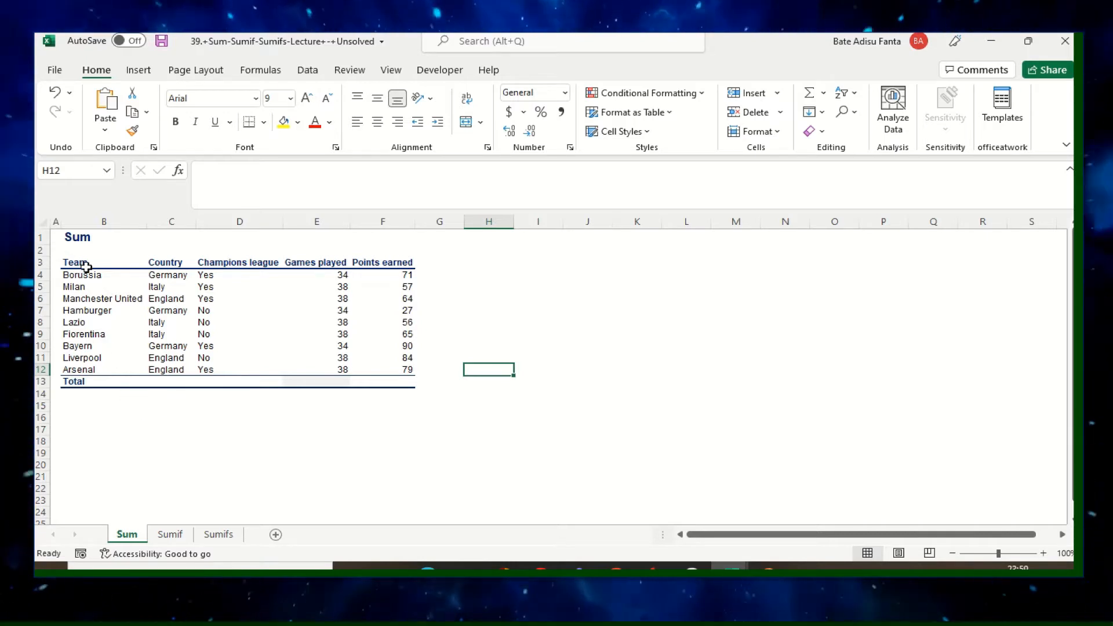
left_click_drag(84, 253, 71, 360)
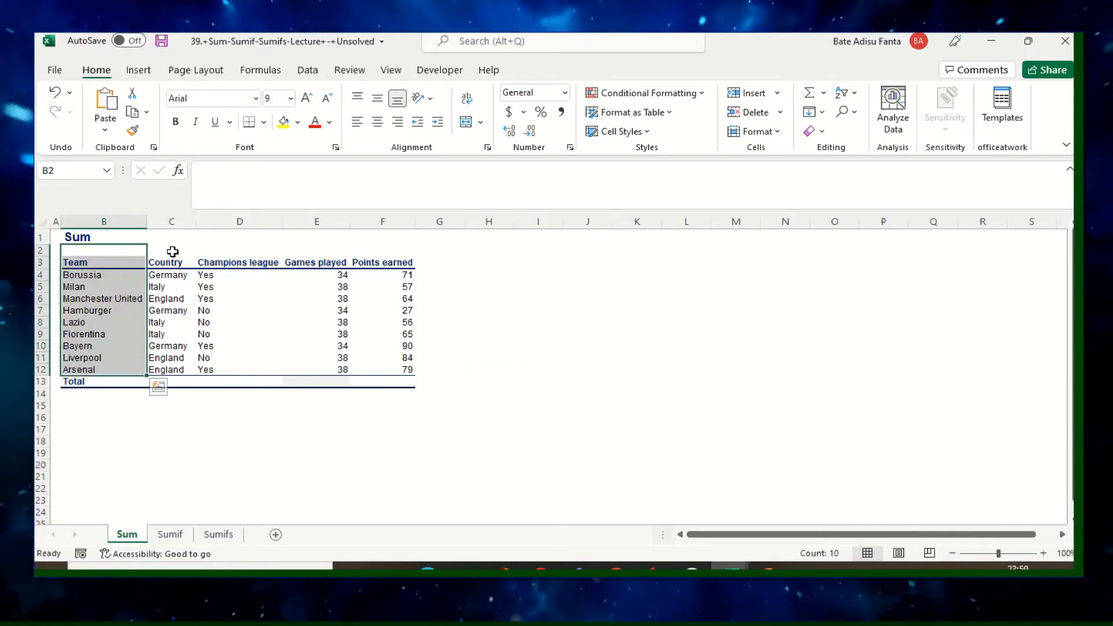
left_click_drag(169, 262, 178, 363)
left_click_drag(250, 248, 245, 358)
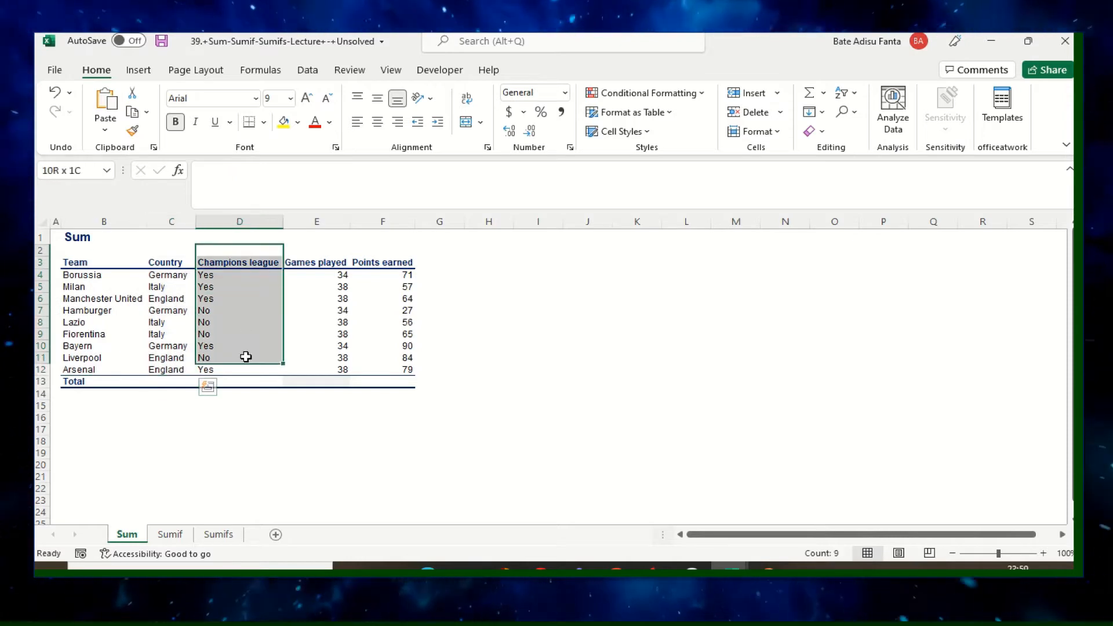
left_click(250, 404)
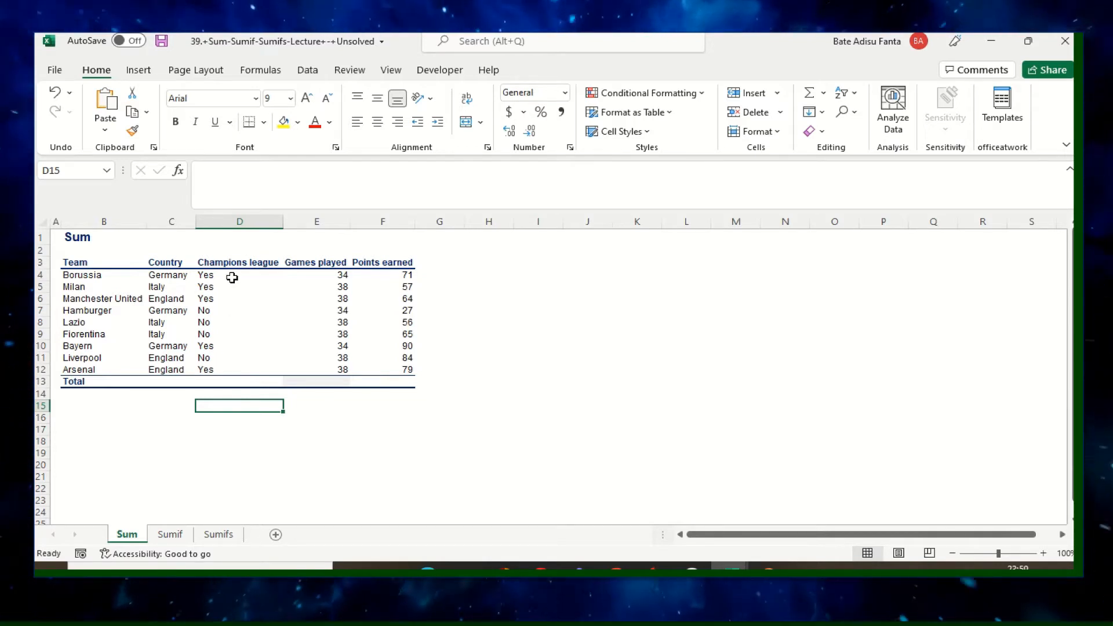
left_click_drag(334, 250, 335, 369)
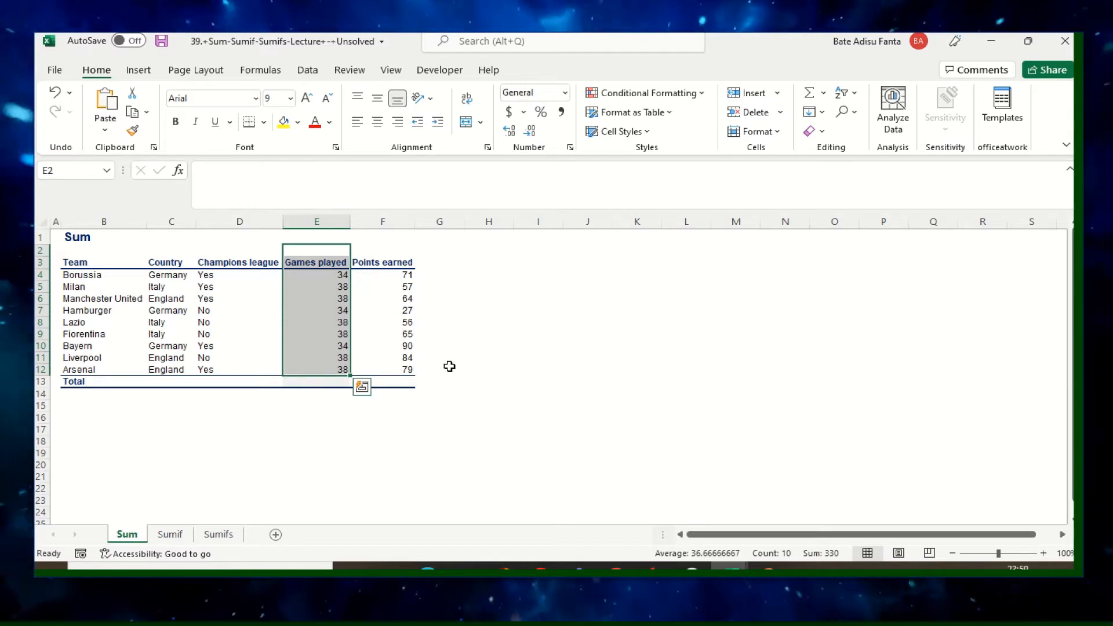
left_click_drag(394, 250, 396, 370)
left_click(530, 371)
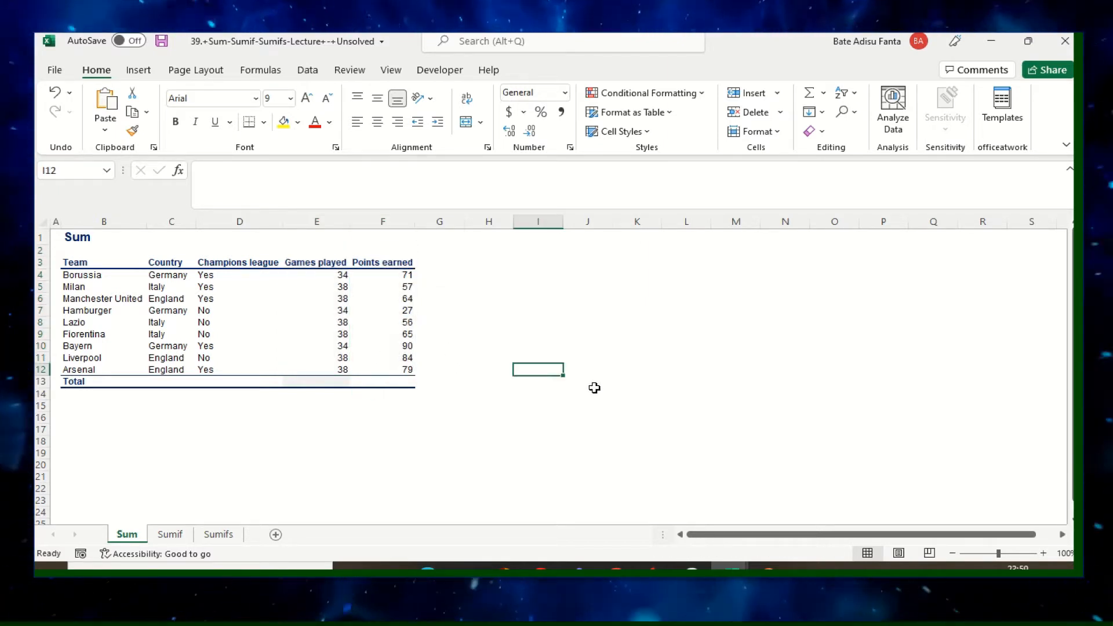
left_click(156, 416)
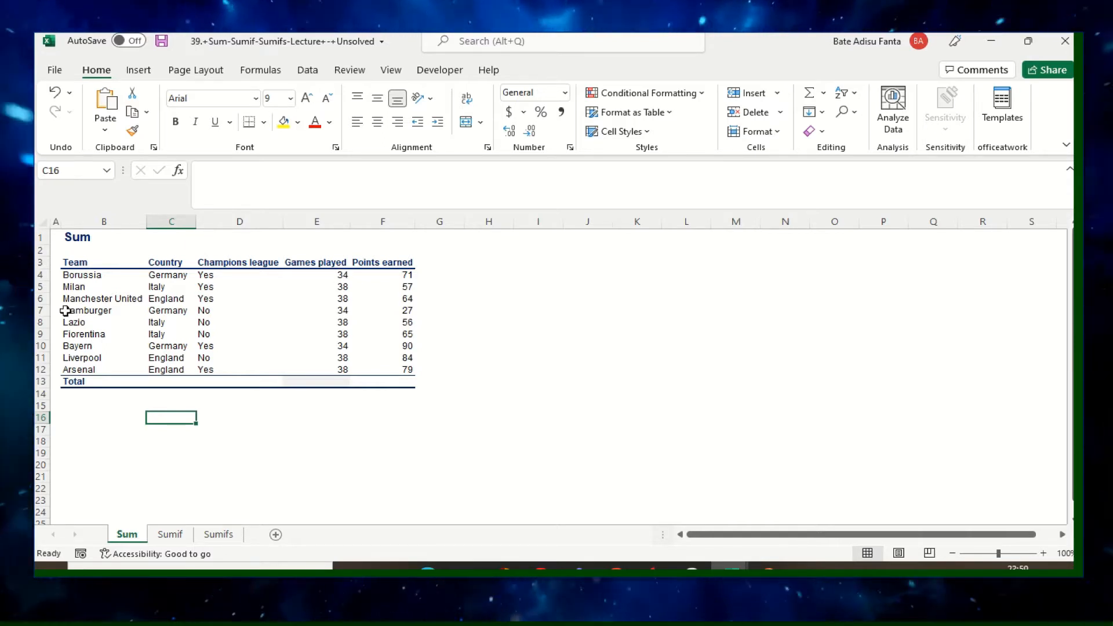
left_click(334, 384)
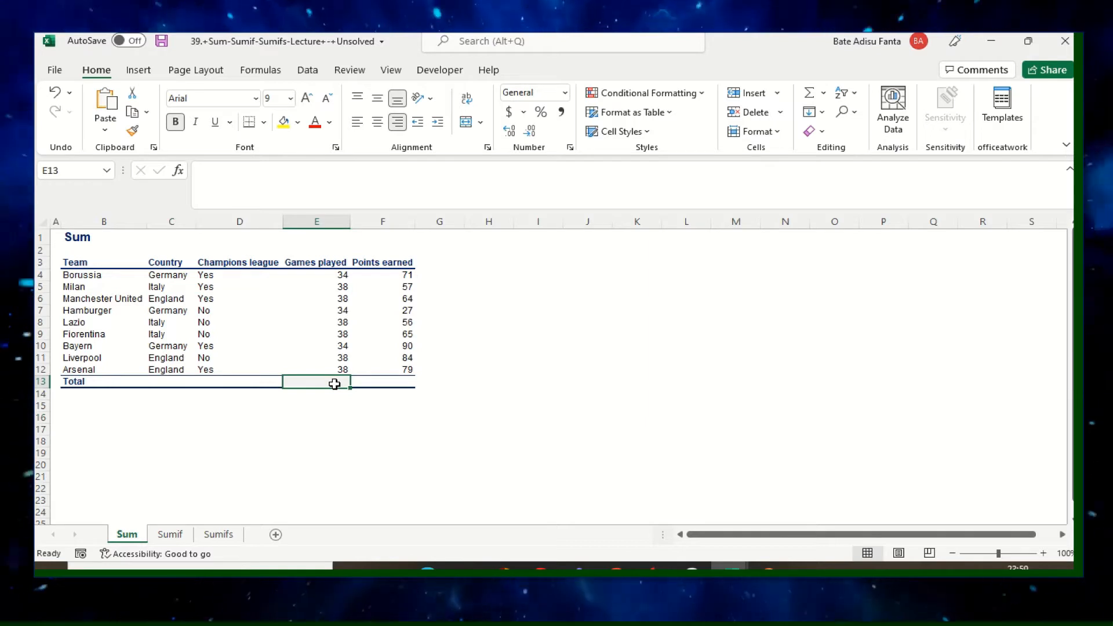
type("=sum")
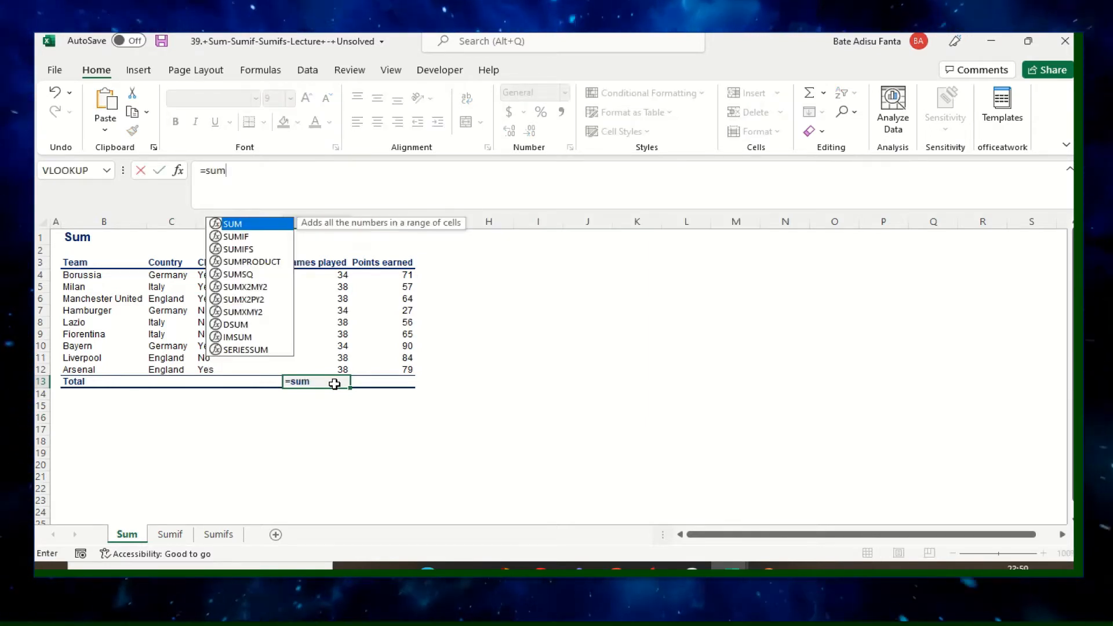
key("BackSpace")
key("BackSpace")
key("BackSpace")
key("BackSpace")
Total the Games played column in cell E13 with the formula +SUM(E4:E12).
type("+")
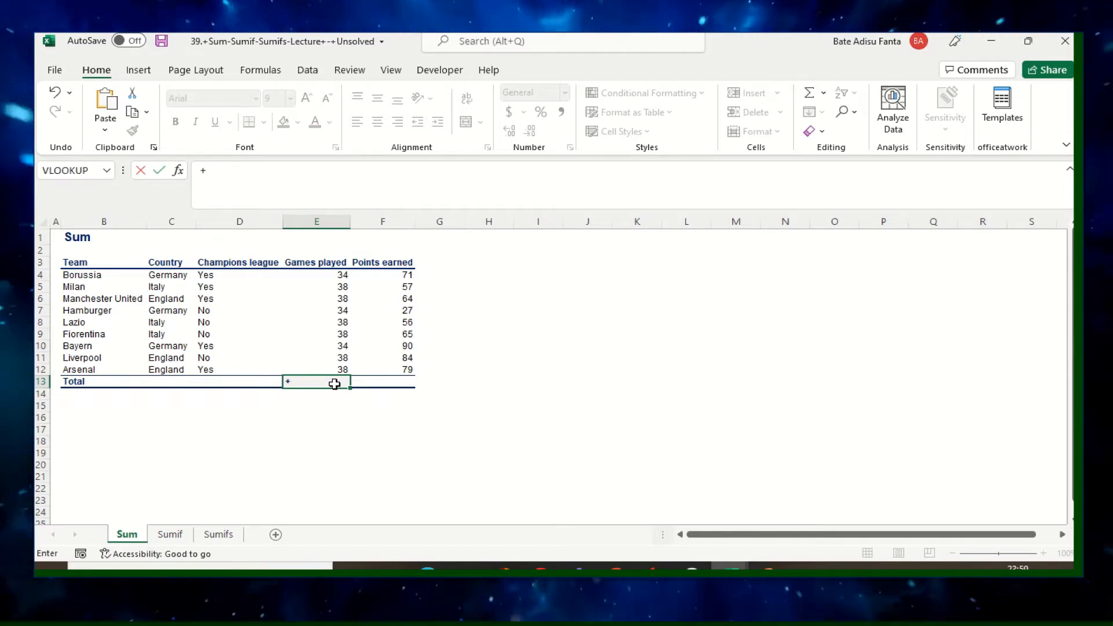
type("sum")
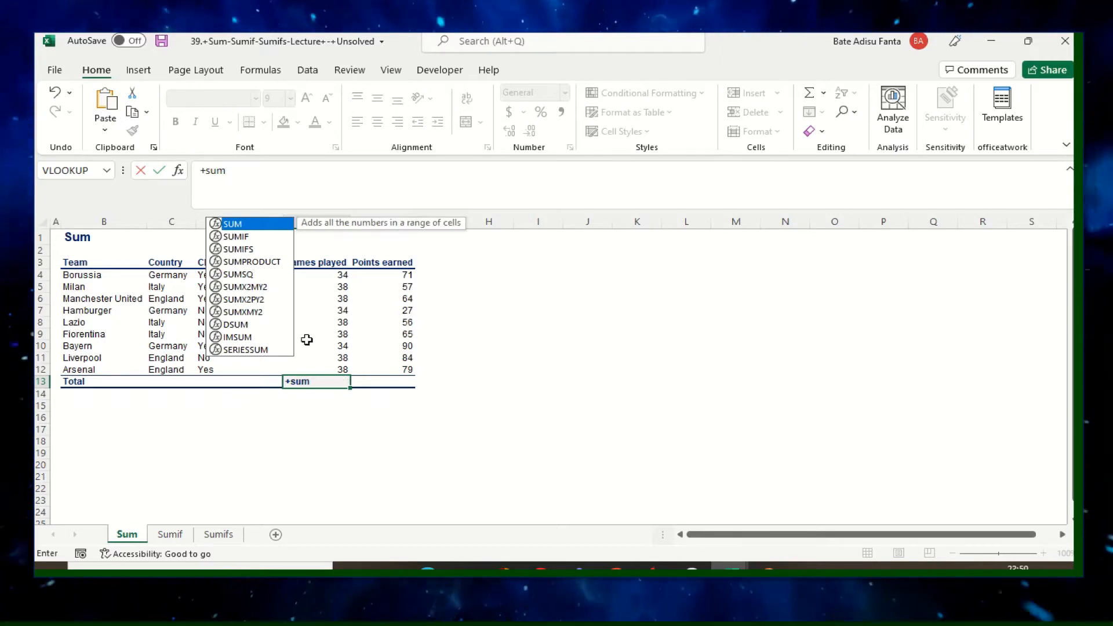
double_click(234, 224)
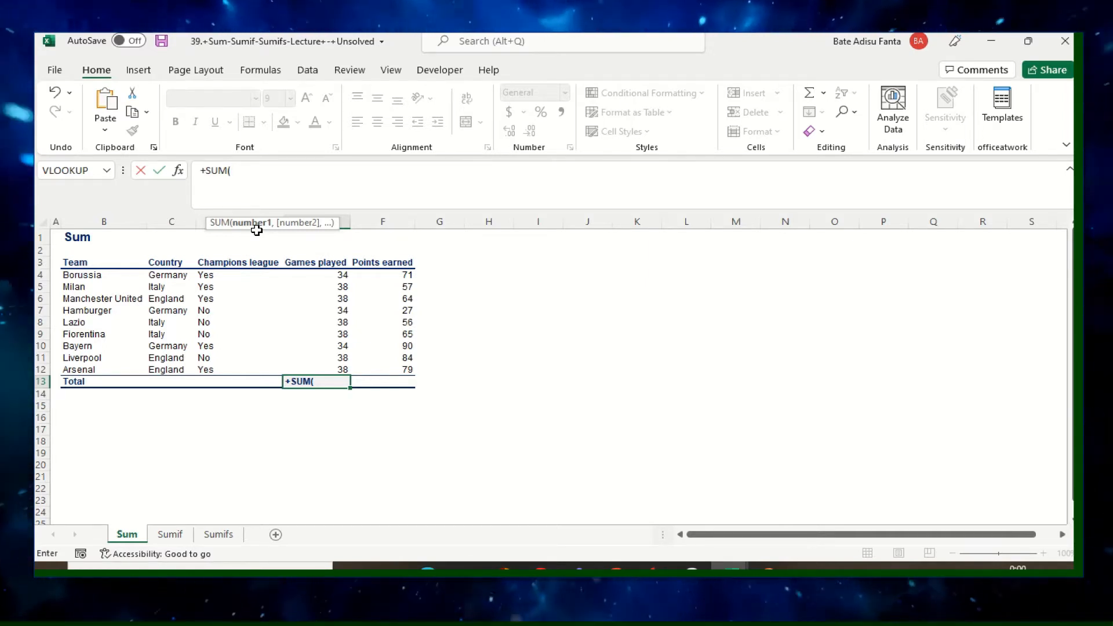
left_click_drag(343, 274, 343, 365)
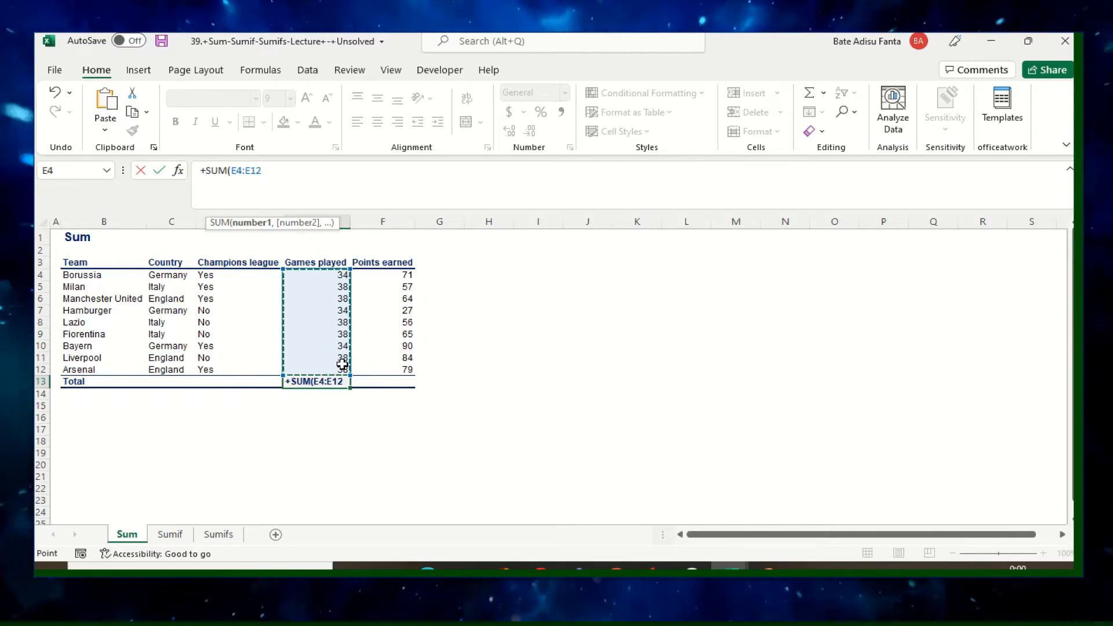
type(")")
key("Return")
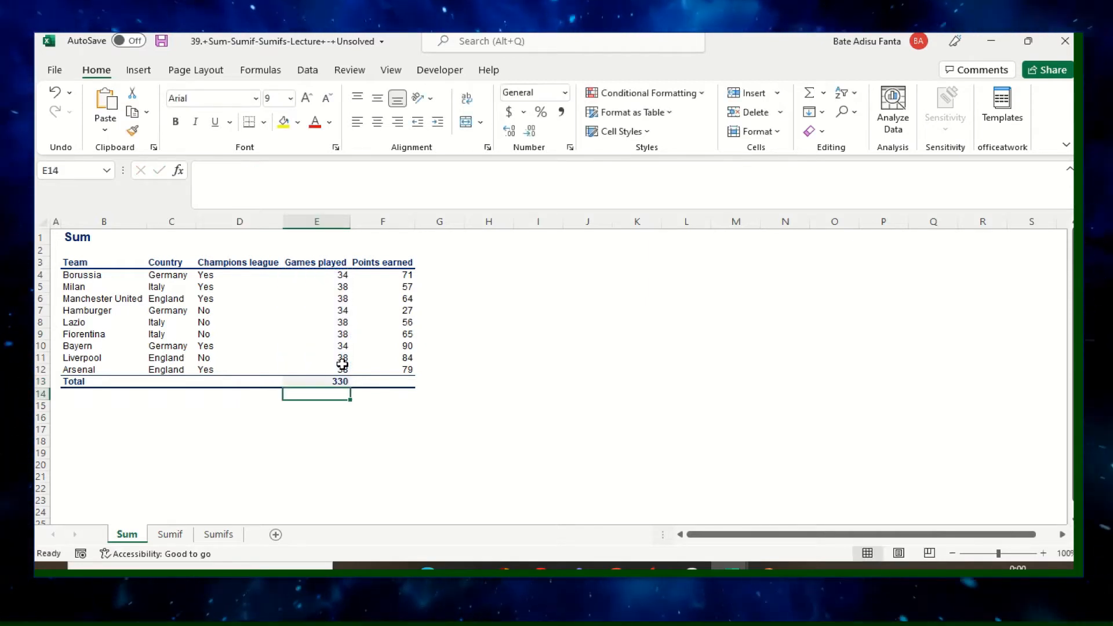
Total the Points earned column in cell F13 with the formula =SUM(F4:F12).
left_click(407, 274)
left_click(399, 383)
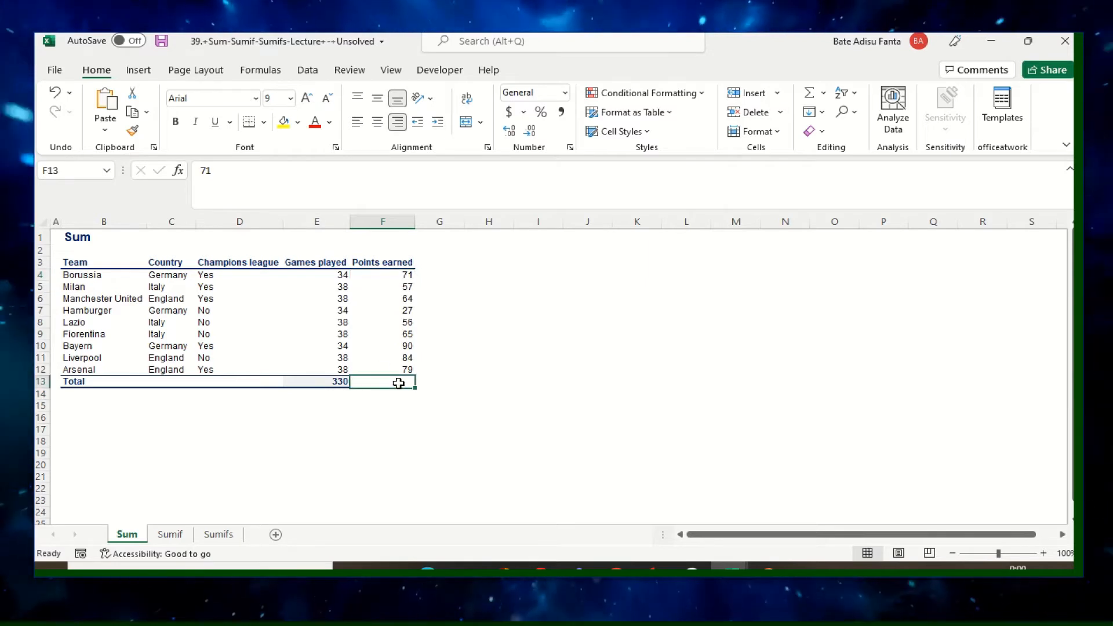
type("=")
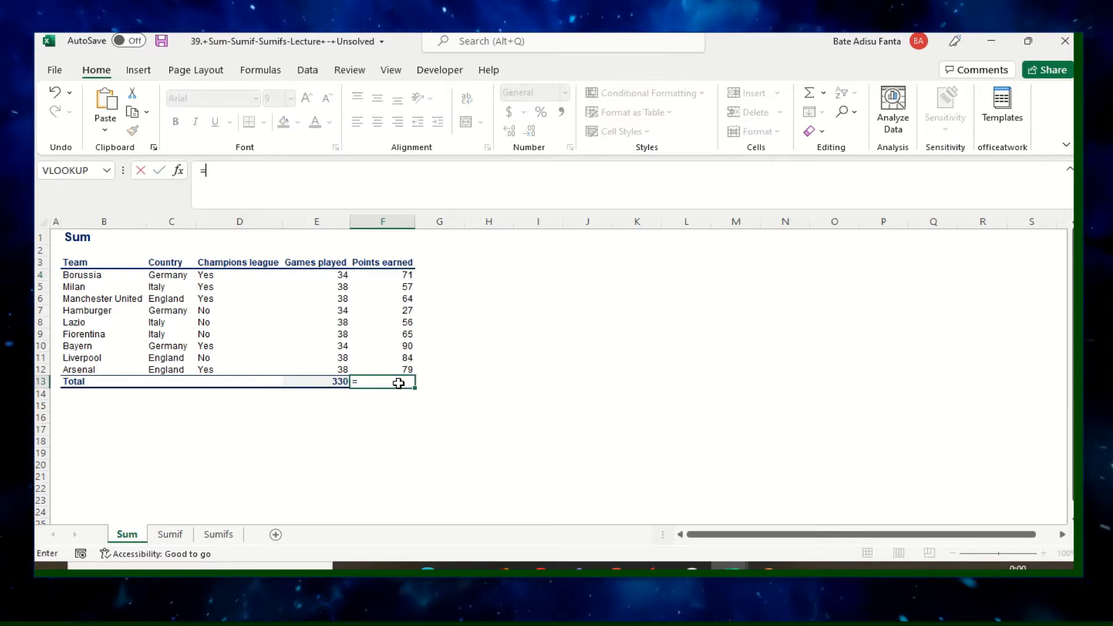
type("sum")
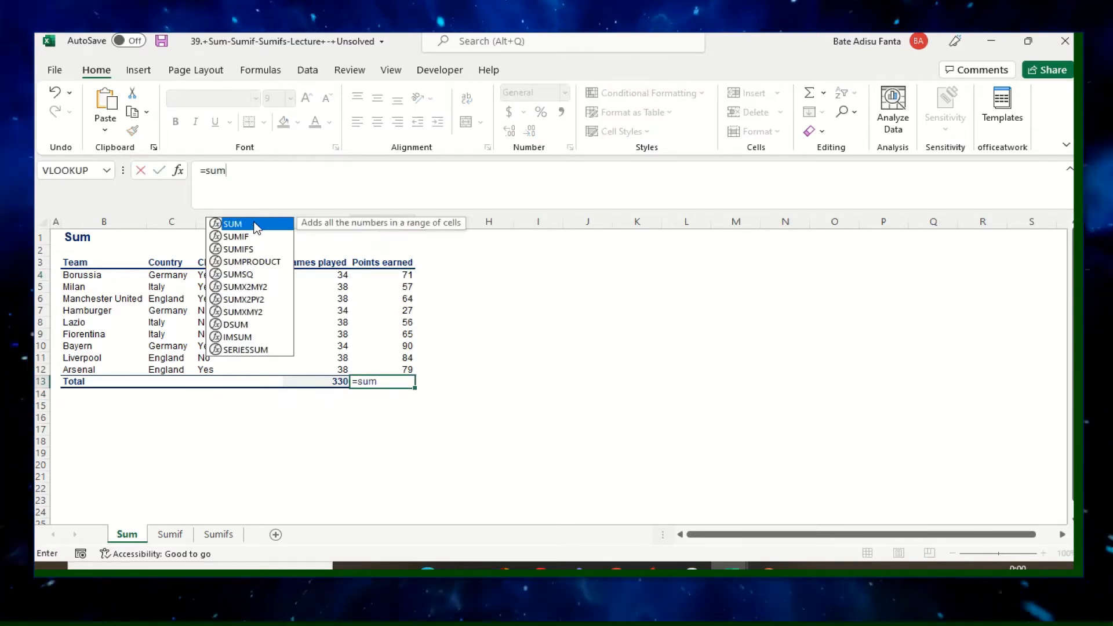
double_click(244, 224)
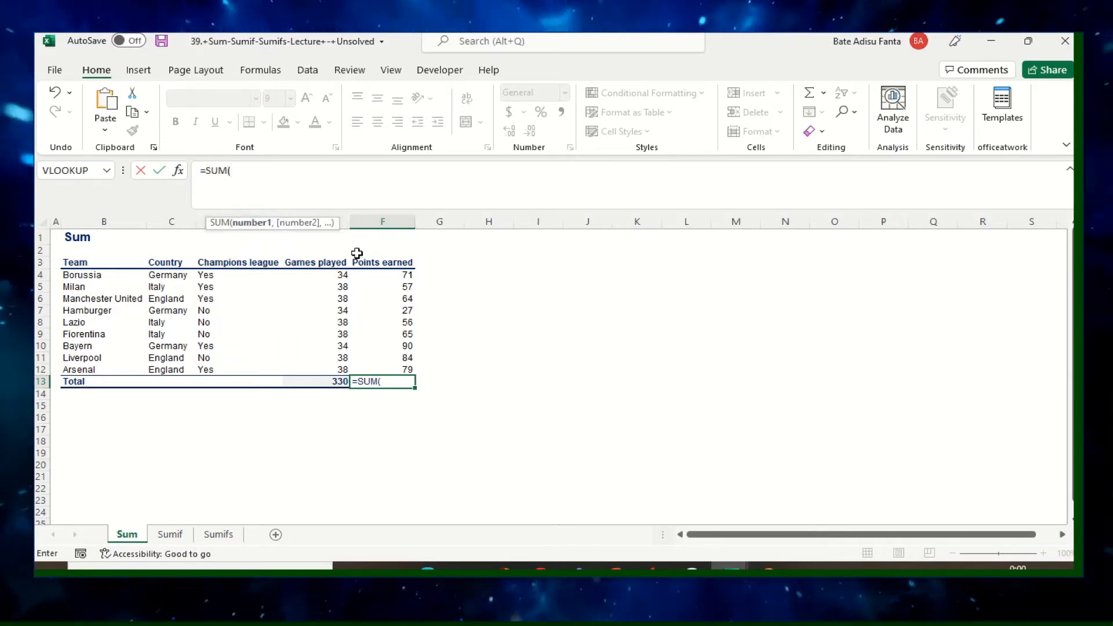
left_click_drag(409, 274, 407, 368)
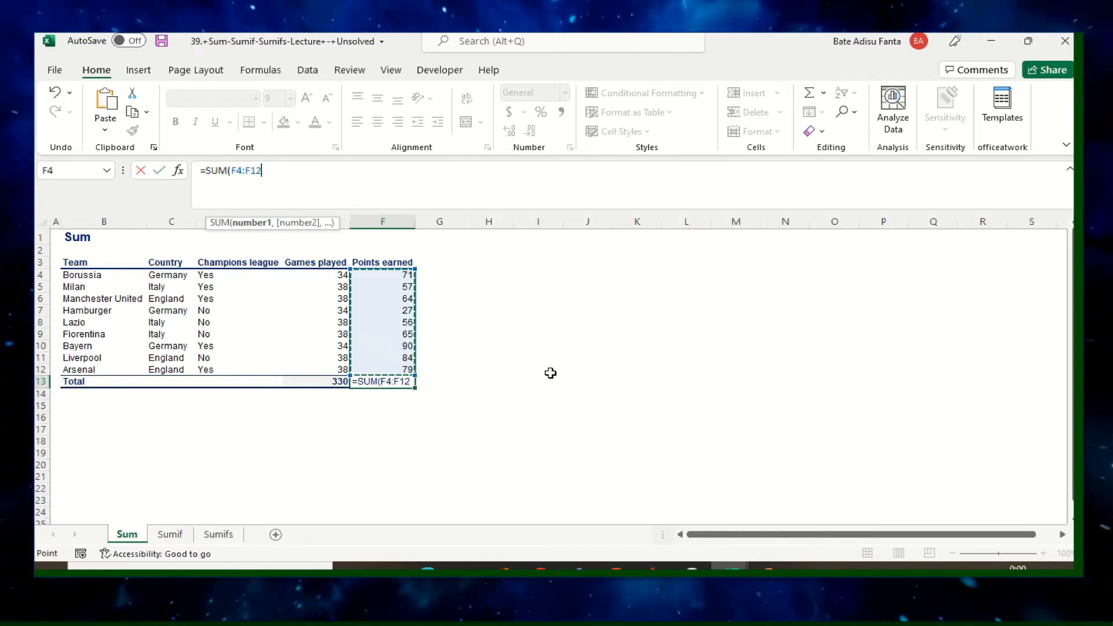
type(")")
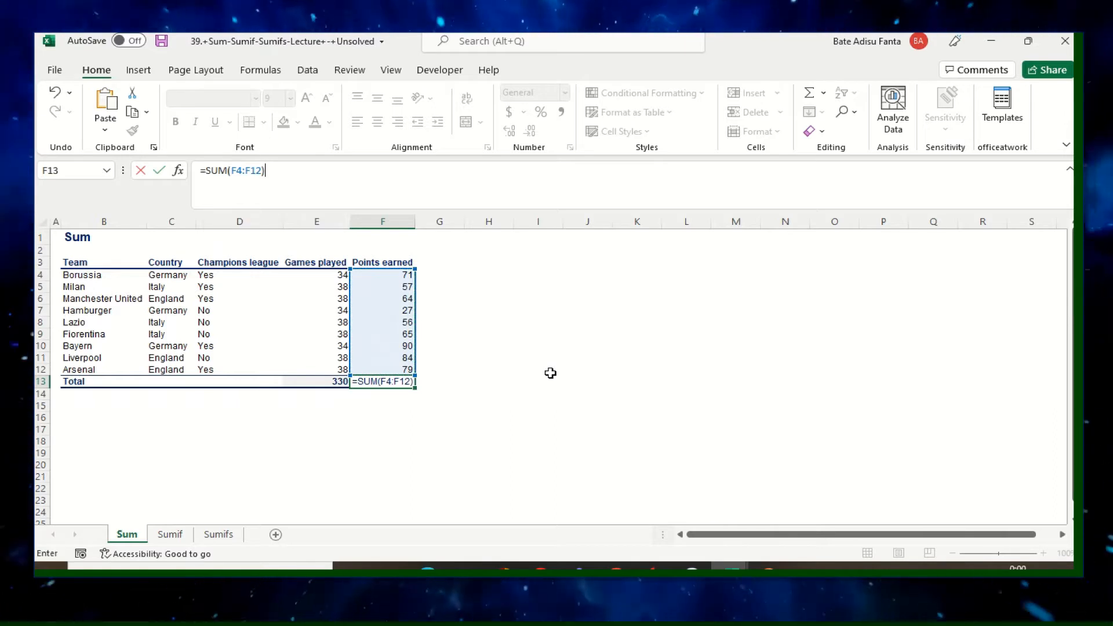
key("Return")
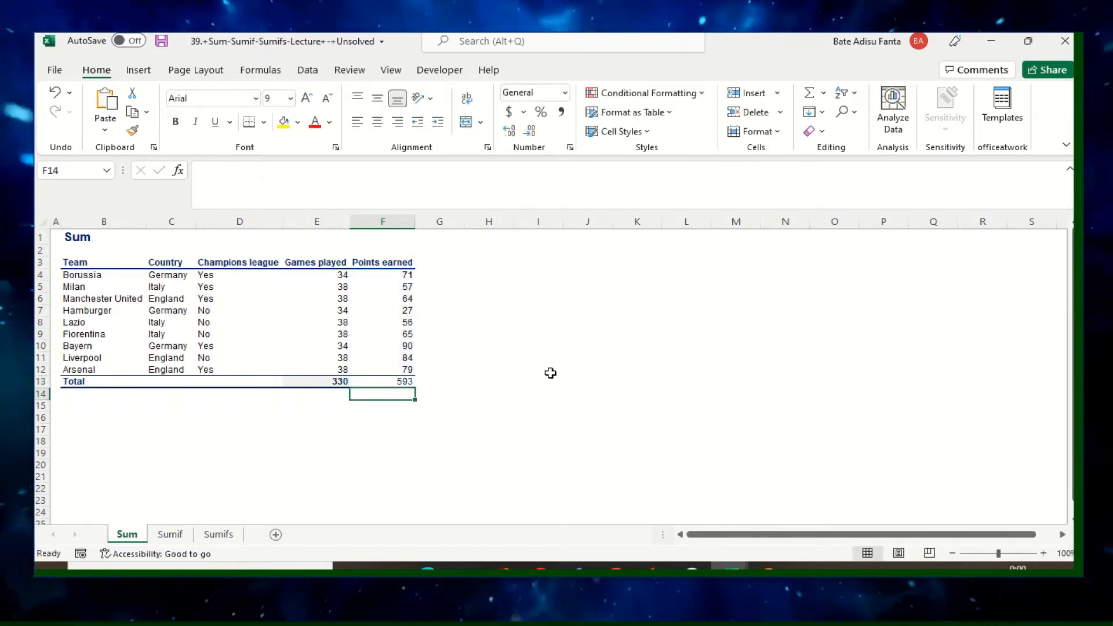
left_click(392, 443)
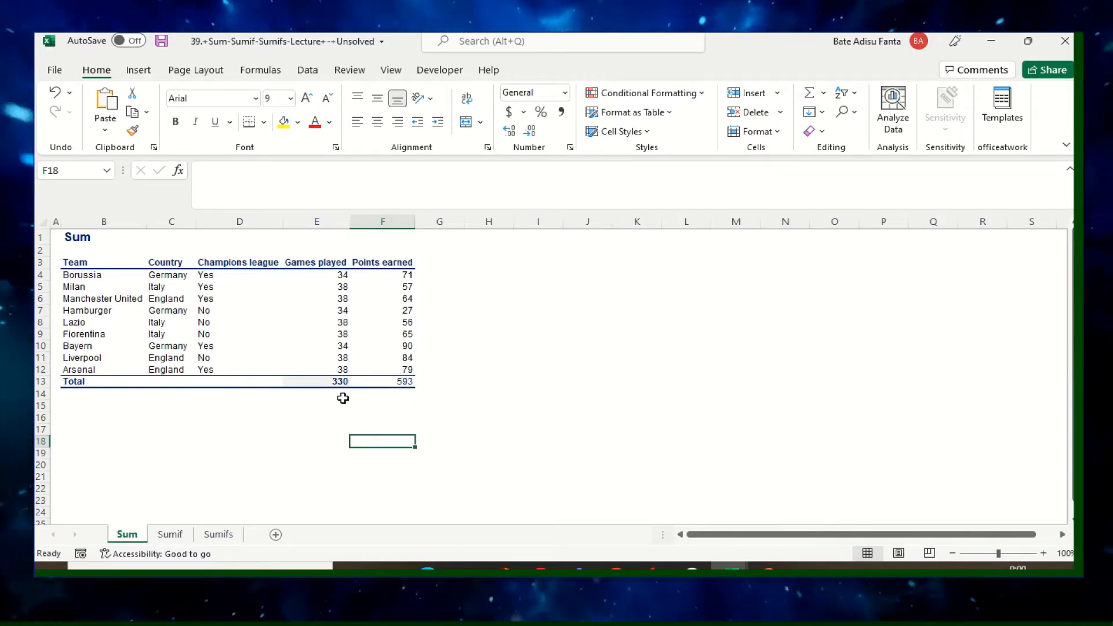
left_click(272, 408)
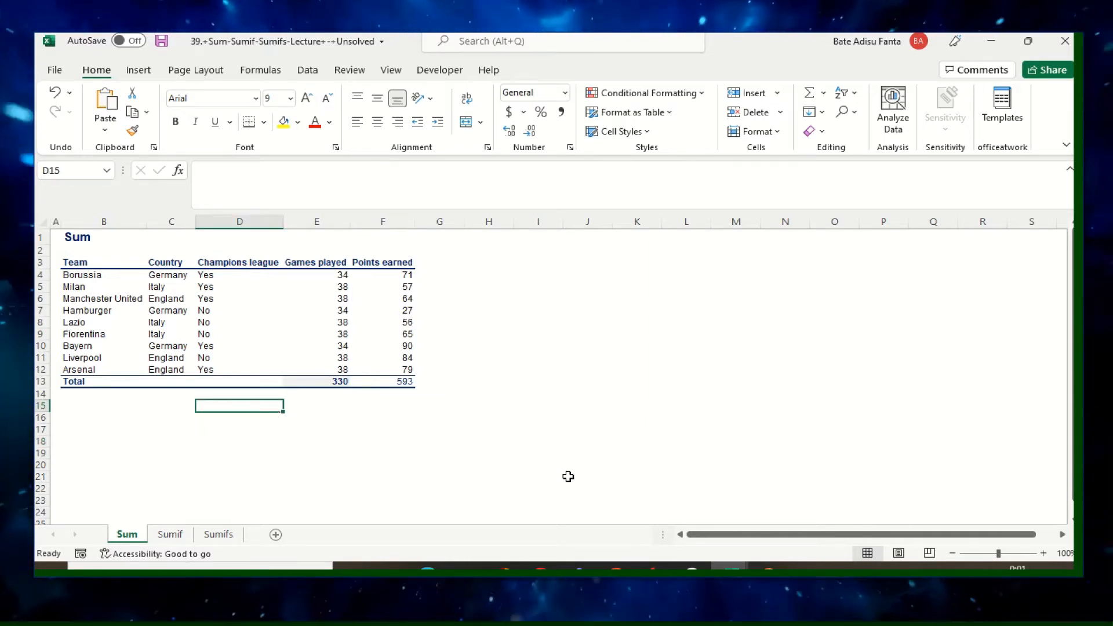
left_click(157, 441)
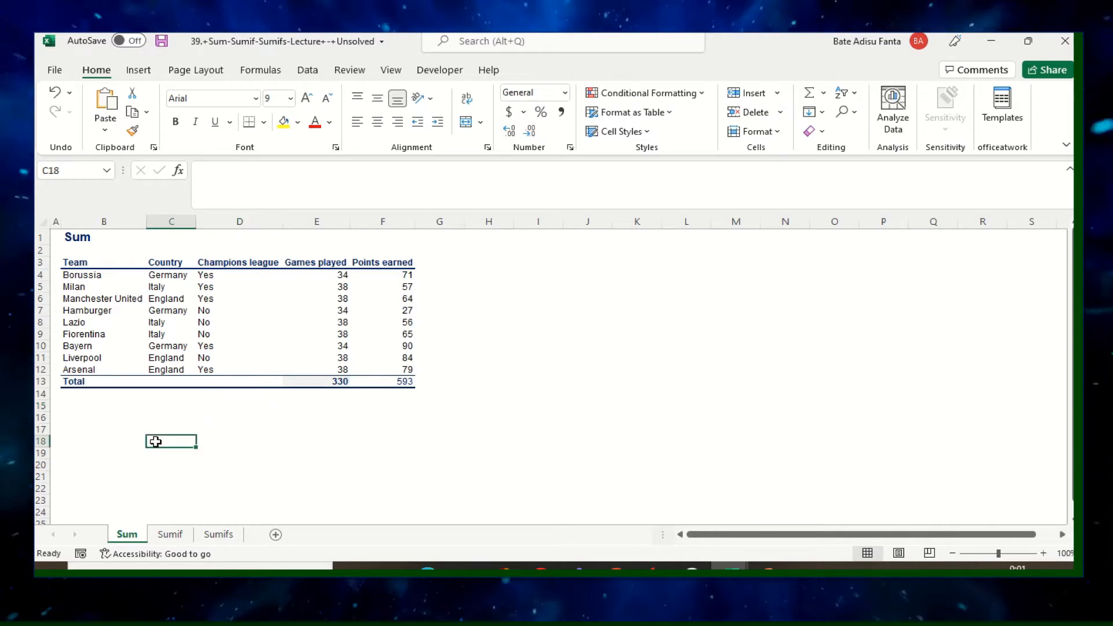
On the Sumif sheet, start a SUMIF formula in cell E18, in the row with the Italy criterion.
left_click(181, 537)
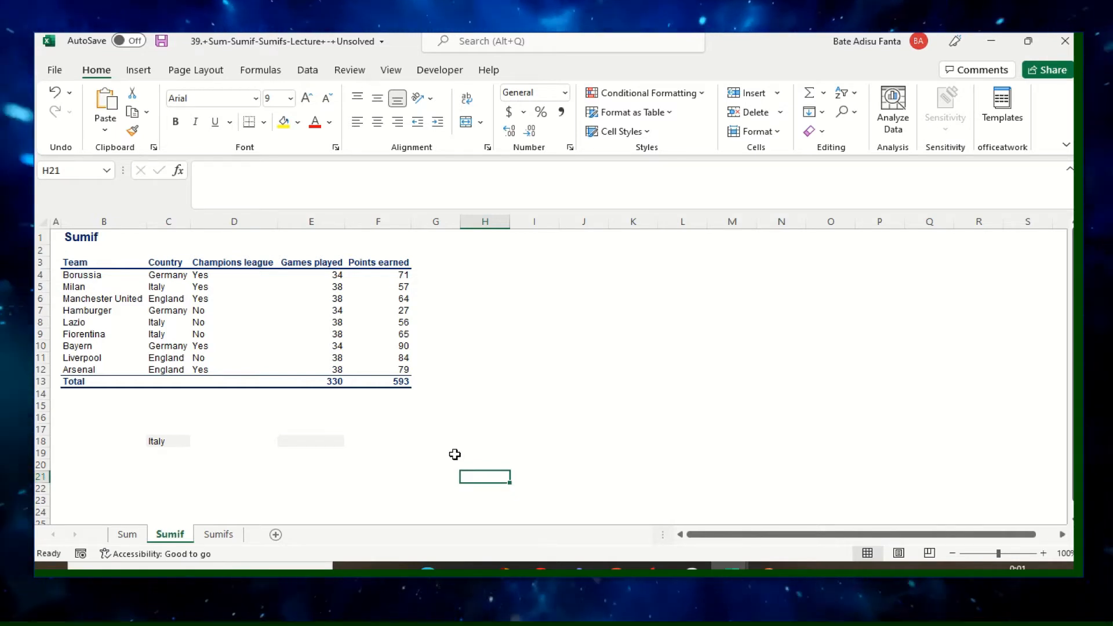
left_click(155, 441)
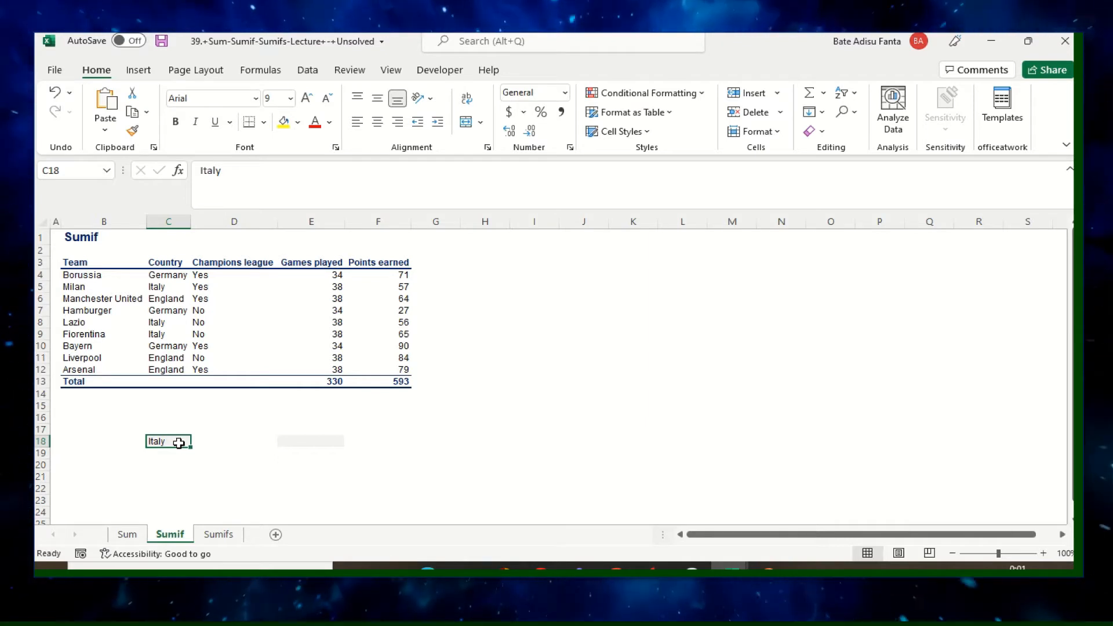
left_click(312, 442)
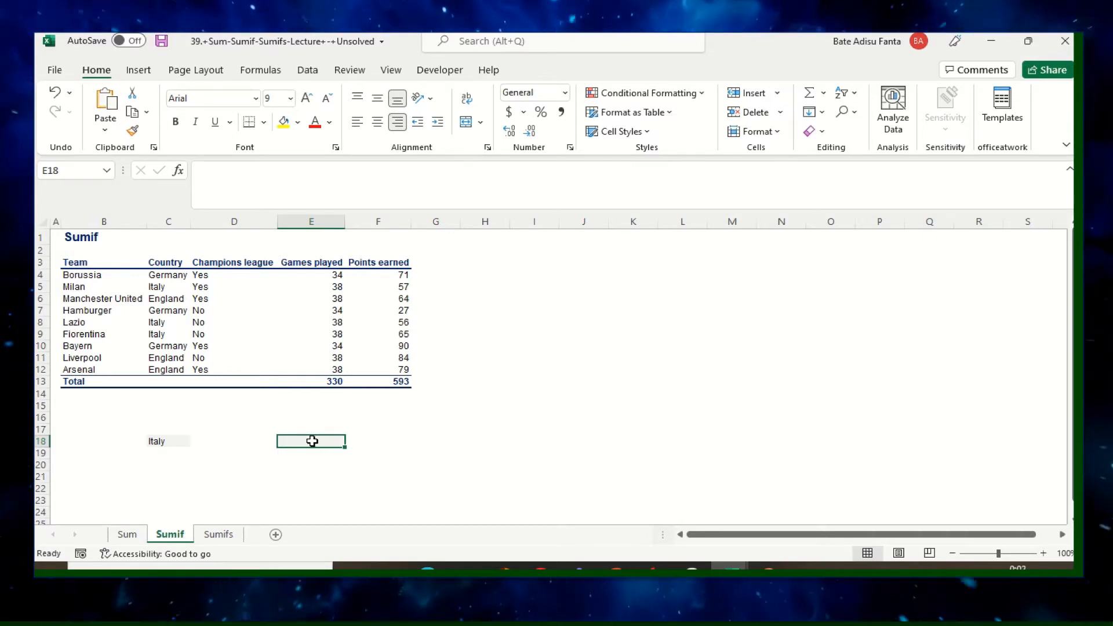
type("=sum")
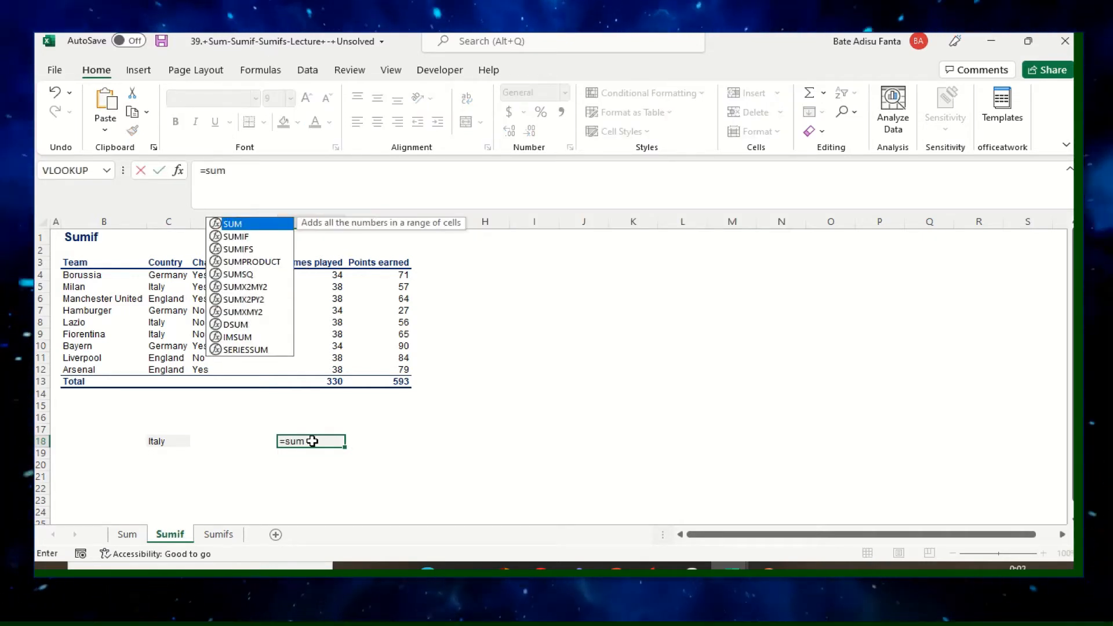
double_click(248, 237)
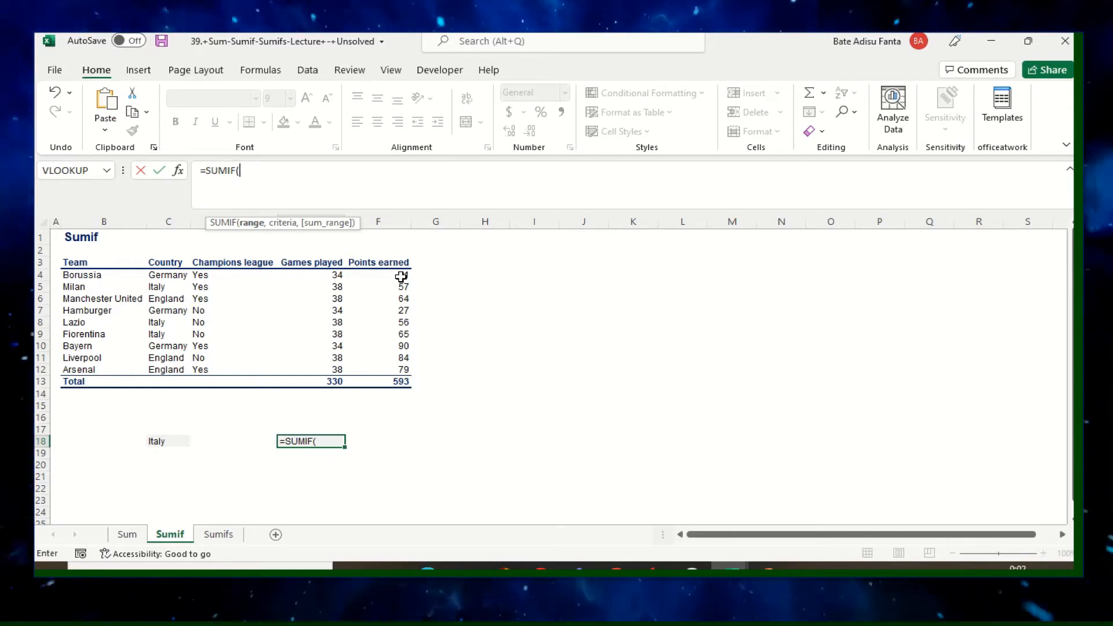
left_click_drag(401, 277, 398, 367)
type(",")
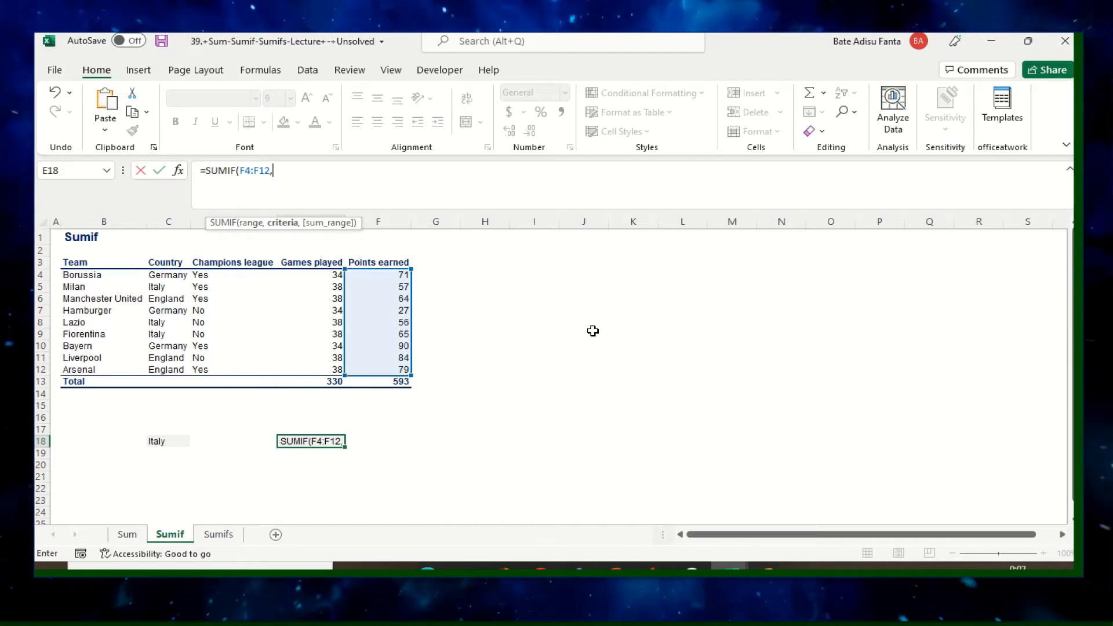
left_click(164, 443)
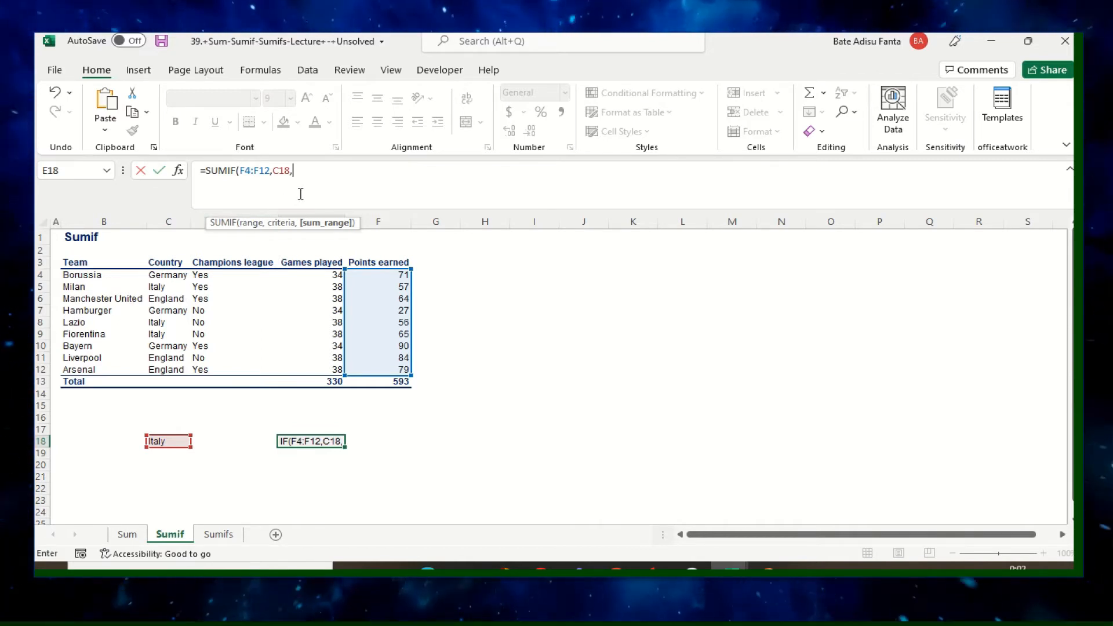
key("BackSpace")
key("BackSpace")
key("BackSpace")
key("BackSpace")
key("BackSpace")
key("BackSpace")
key("BackSpace")
key("BackSpace")
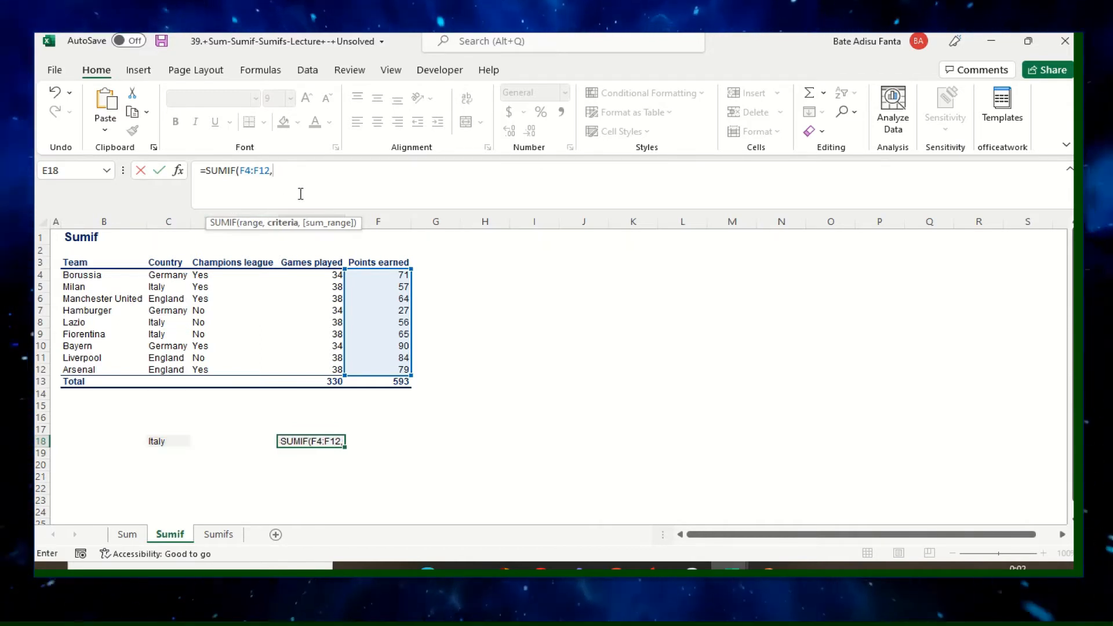
key("BackSpace")
key("BackSpace")
key("BackSpace")
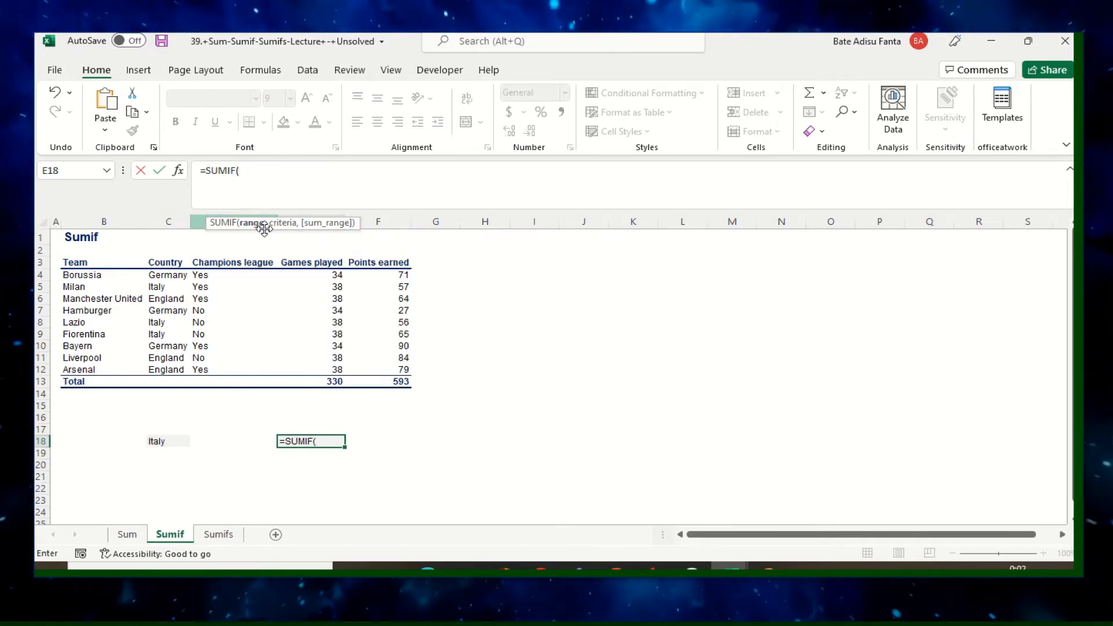
Complete the formula in E18 as =SUMIF(C4:C12,C18,F4:F12) to total the points earned by Italy's teams.
left_click_drag(163, 285, 171, 368)
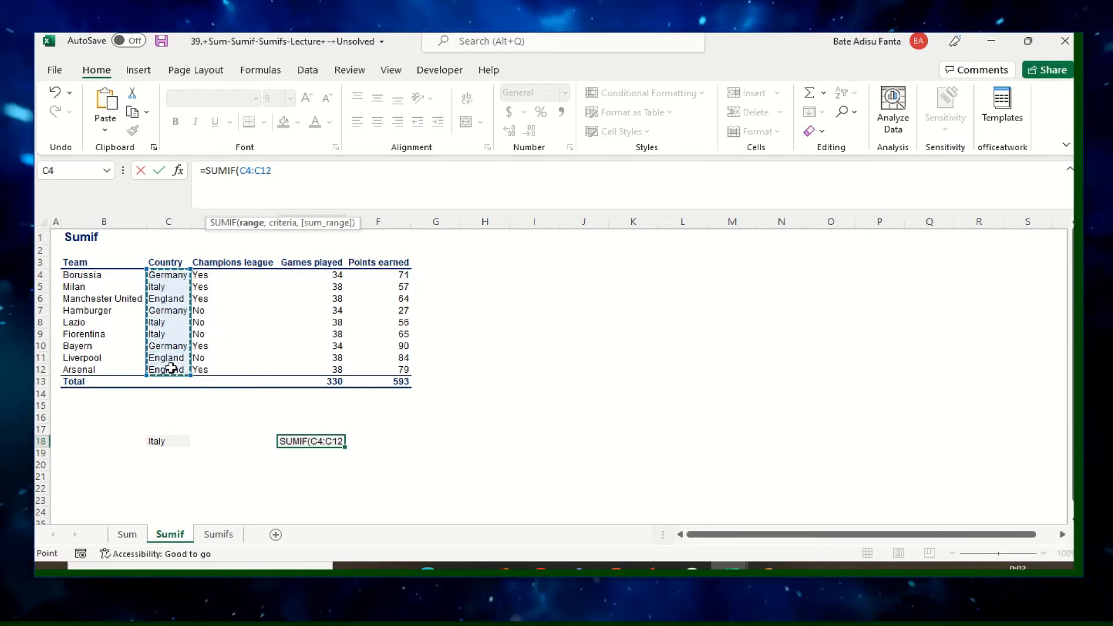
type(",")
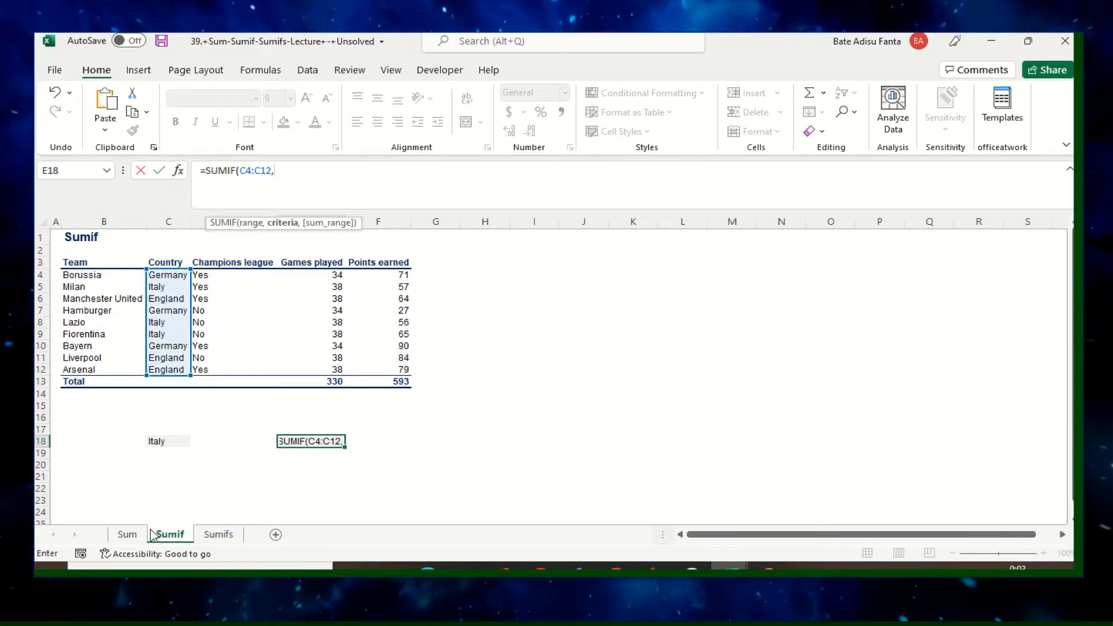
left_click(157, 443)
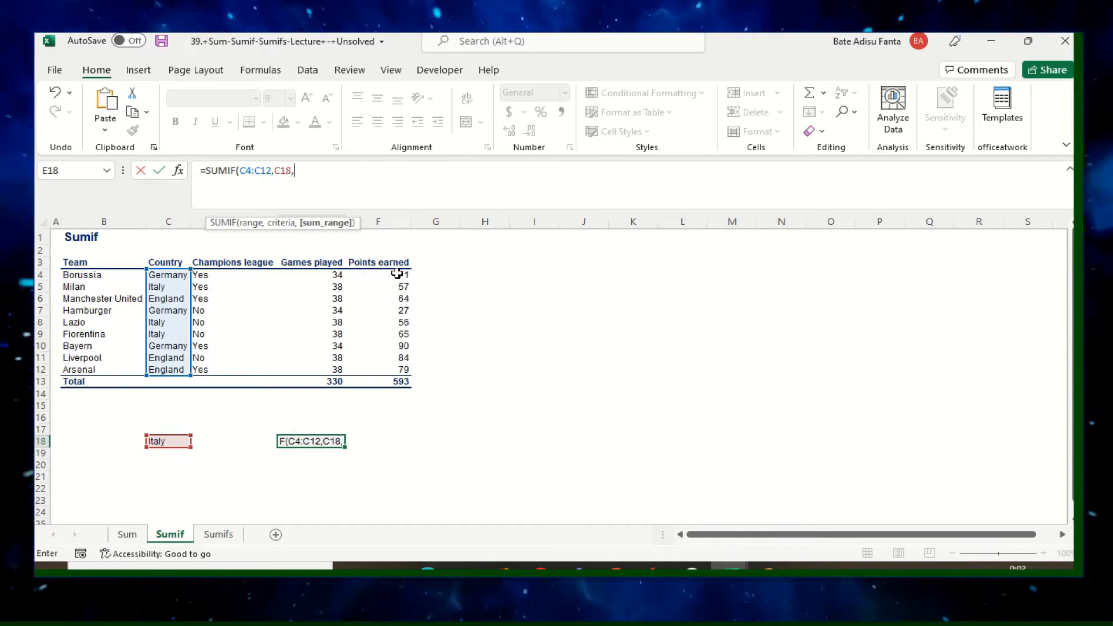
left_click_drag(397, 274, 401, 360)
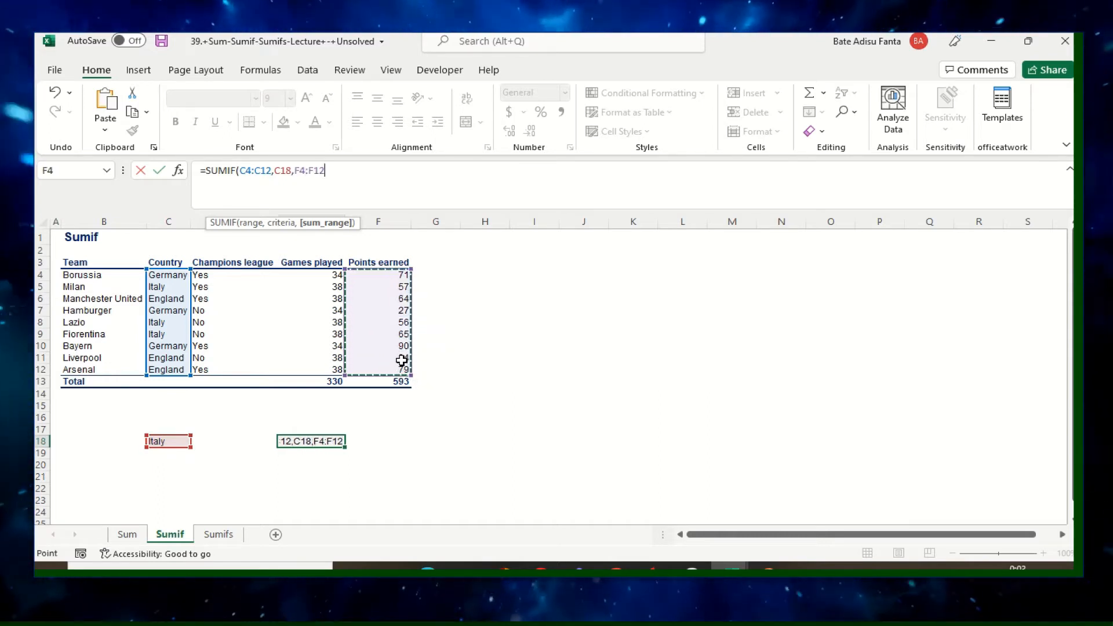
type(")")
key("Return")
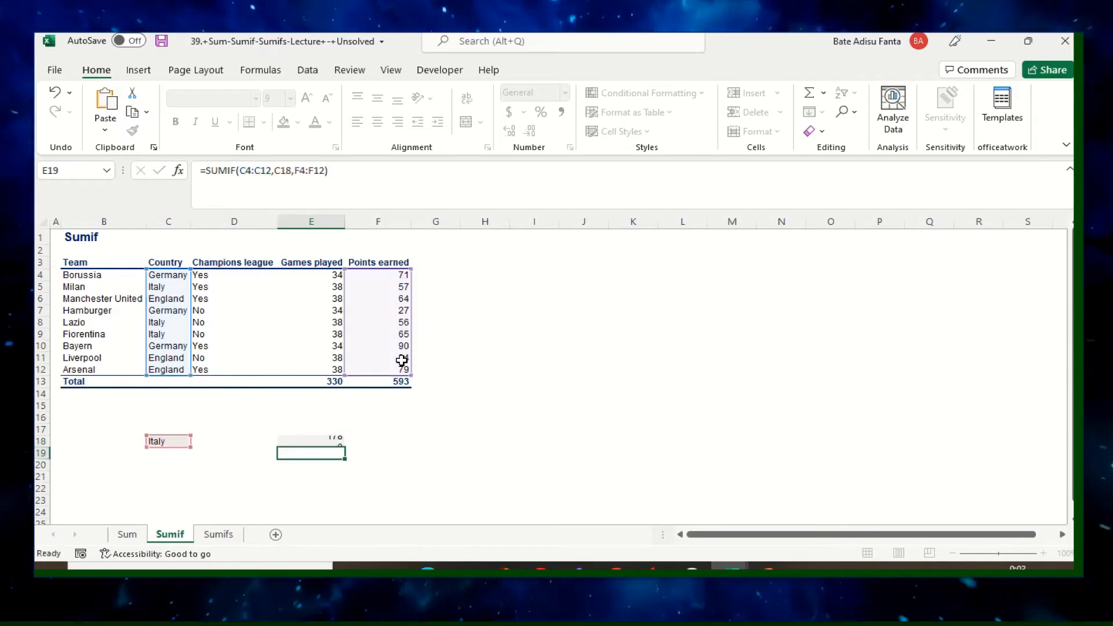
left_click(341, 441)
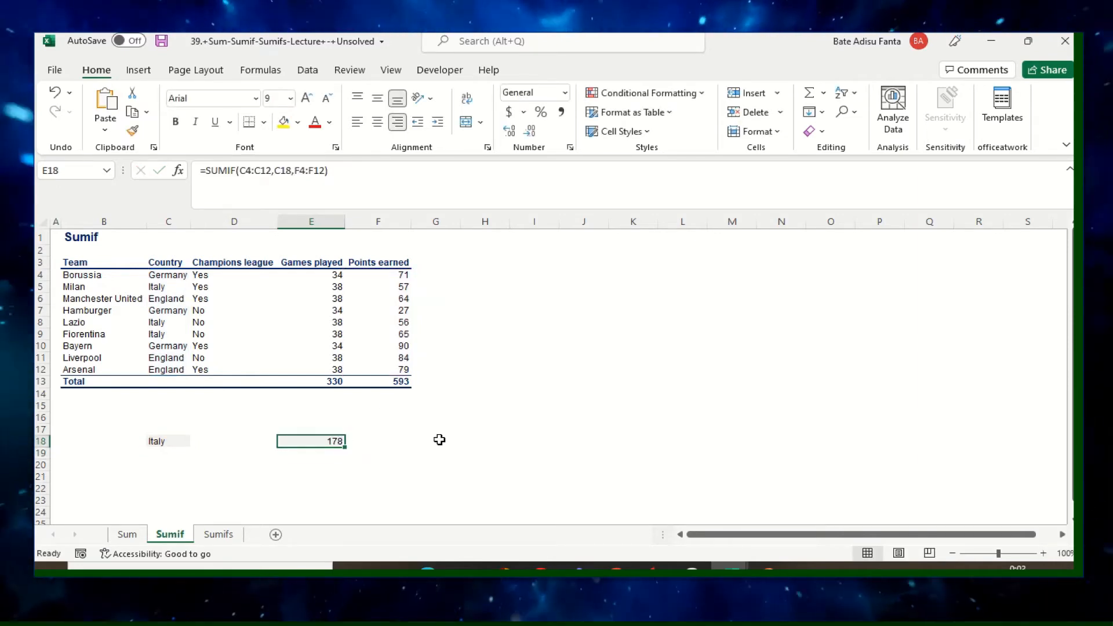
Enter England as a second criterion in cell C19 and start a SUMIF formula in cell E19.
left_click(172, 454)
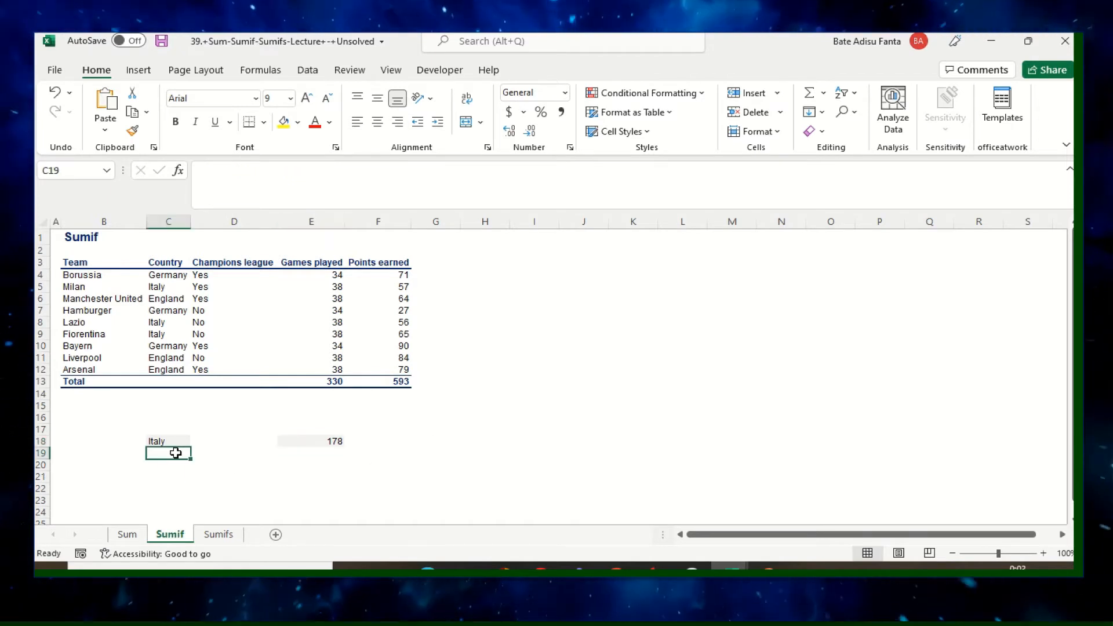
type("England")
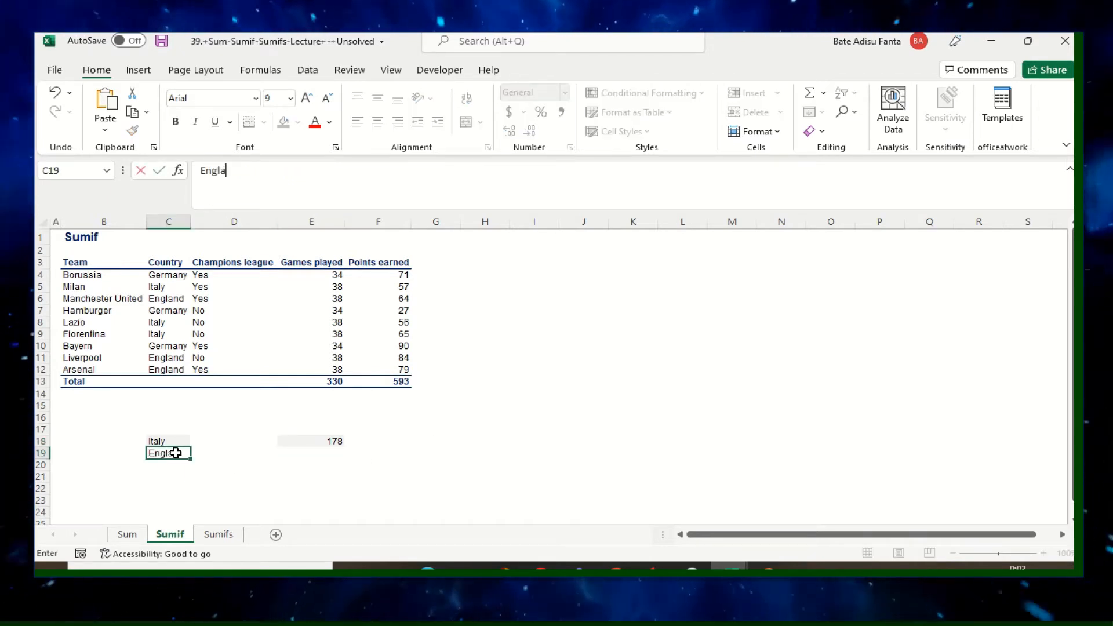
left_click(331, 452)
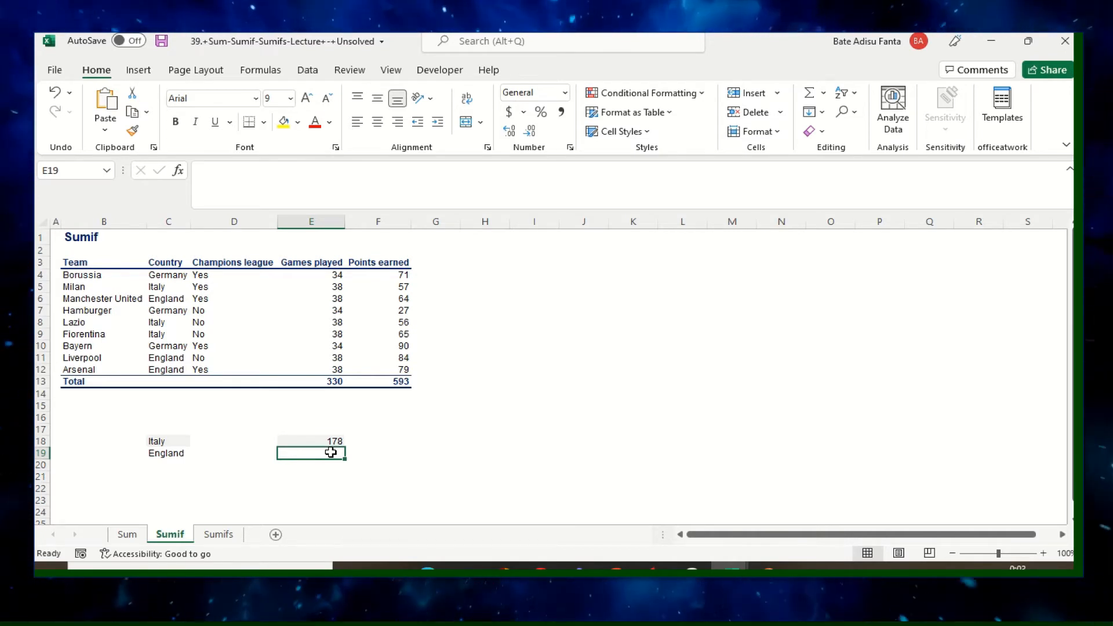
type("=")
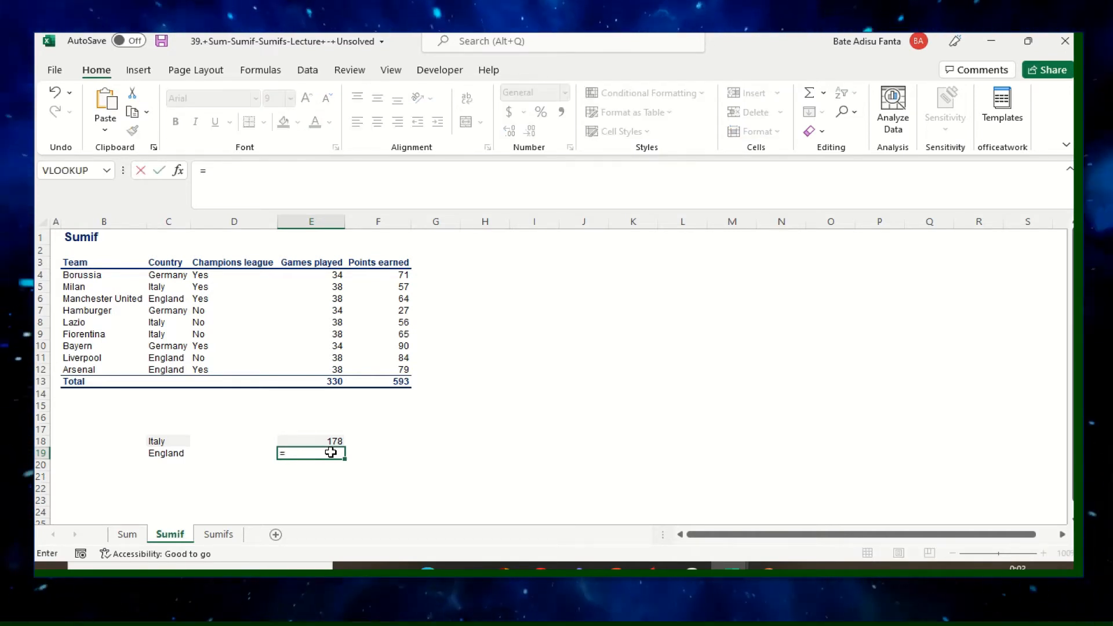
type("sum")
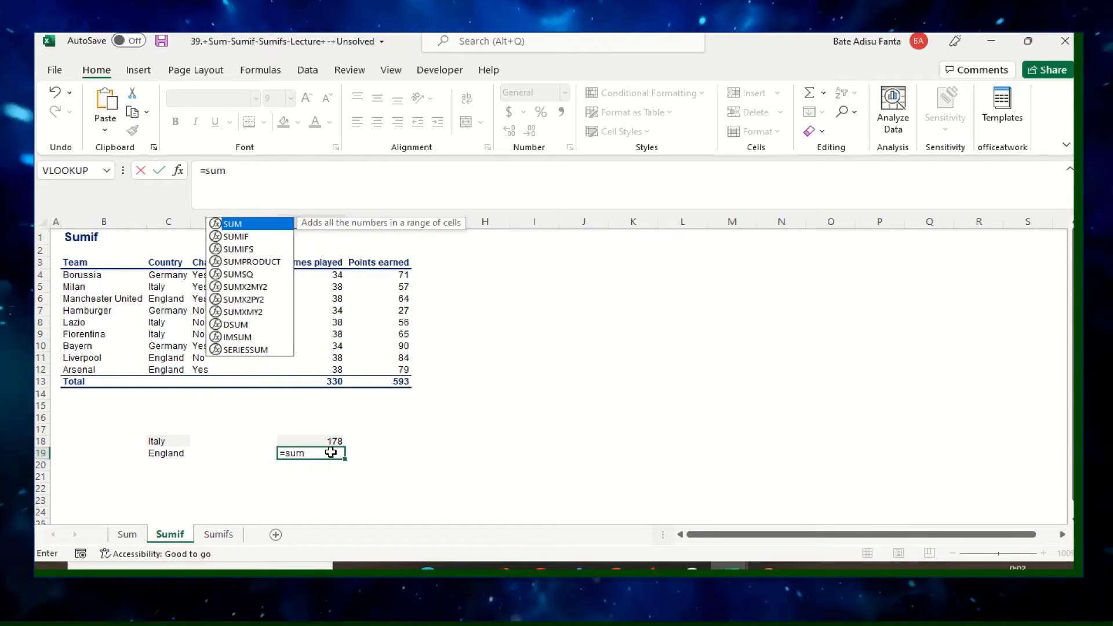
type("if")
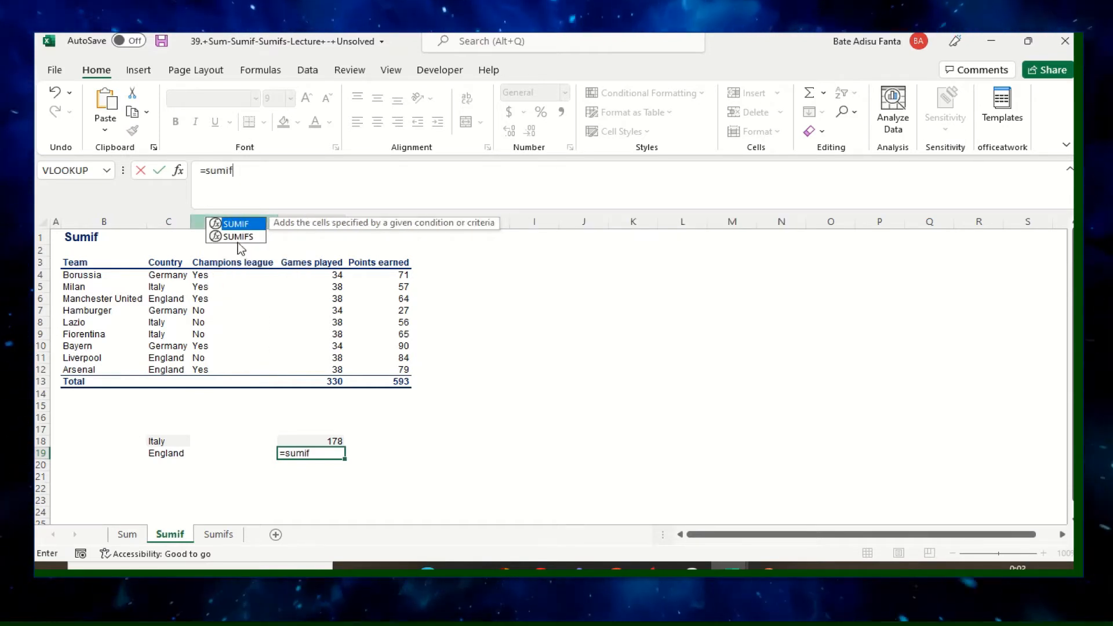
double_click(249, 224)
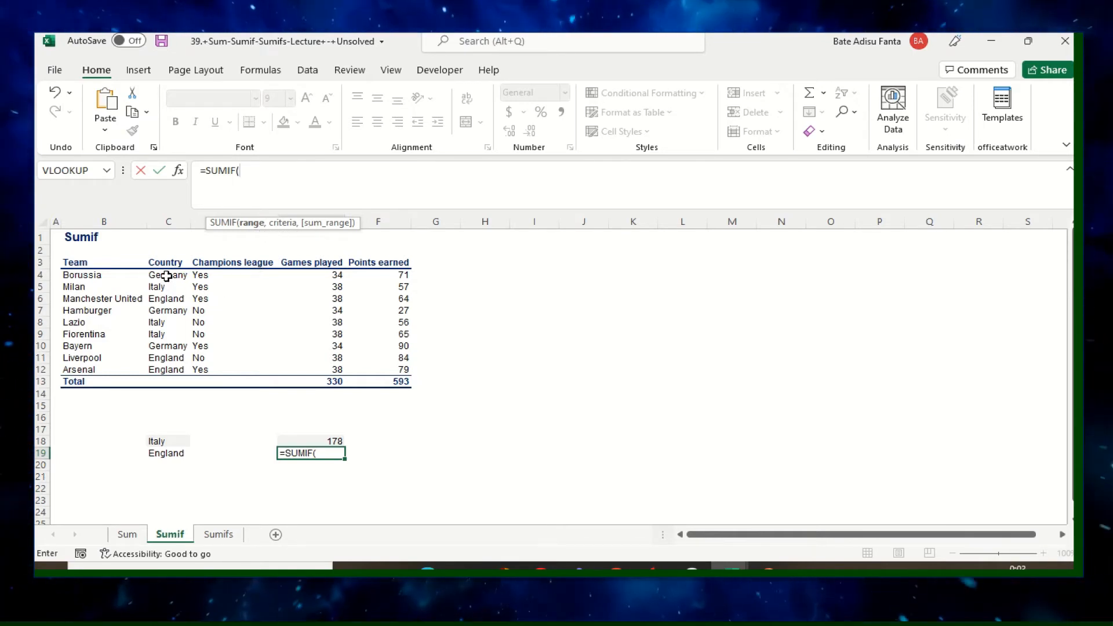
Complete the formula in E19 as =SUMIF(C4:C12,C19,F4:F12) to total the points earned by England's teams.
left_click_drag(166, 277, 171, 364)
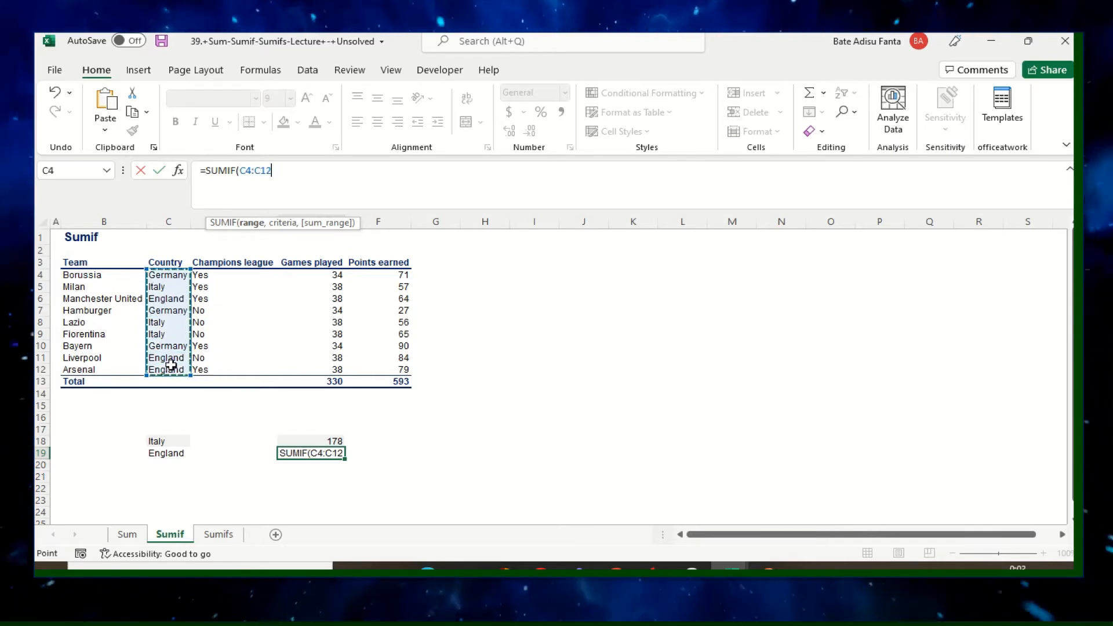
type(",")
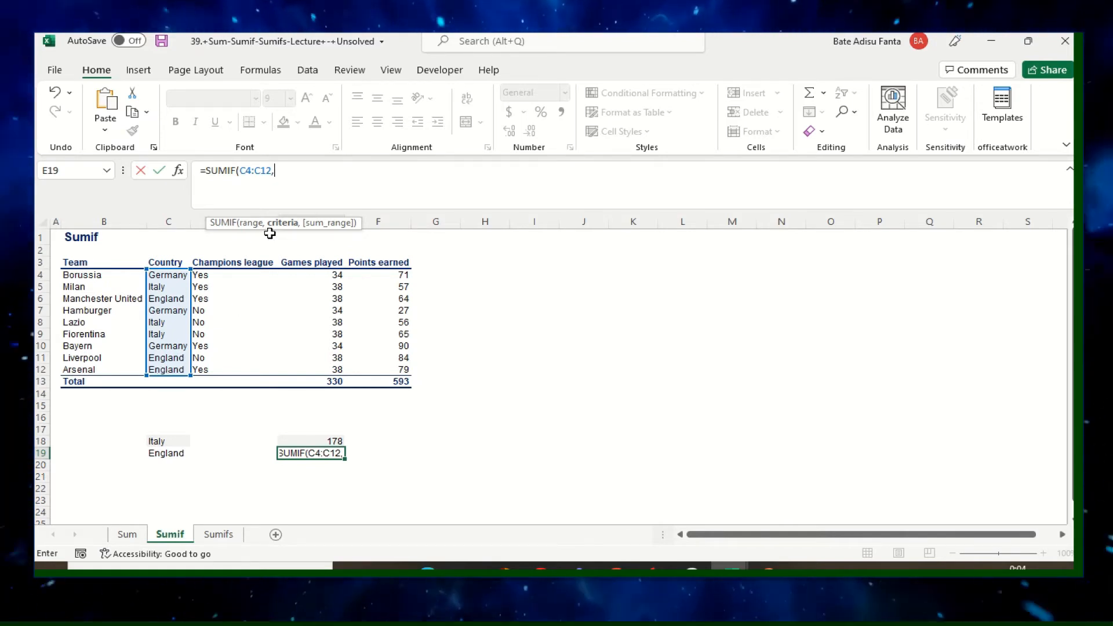
left_click(168, 453)
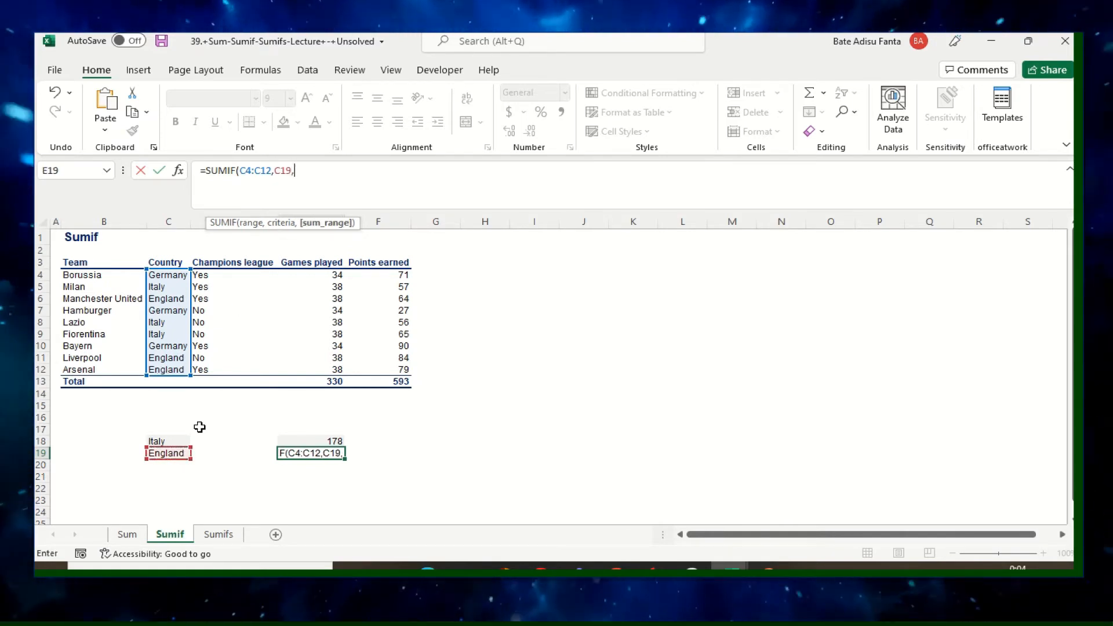
type(",")
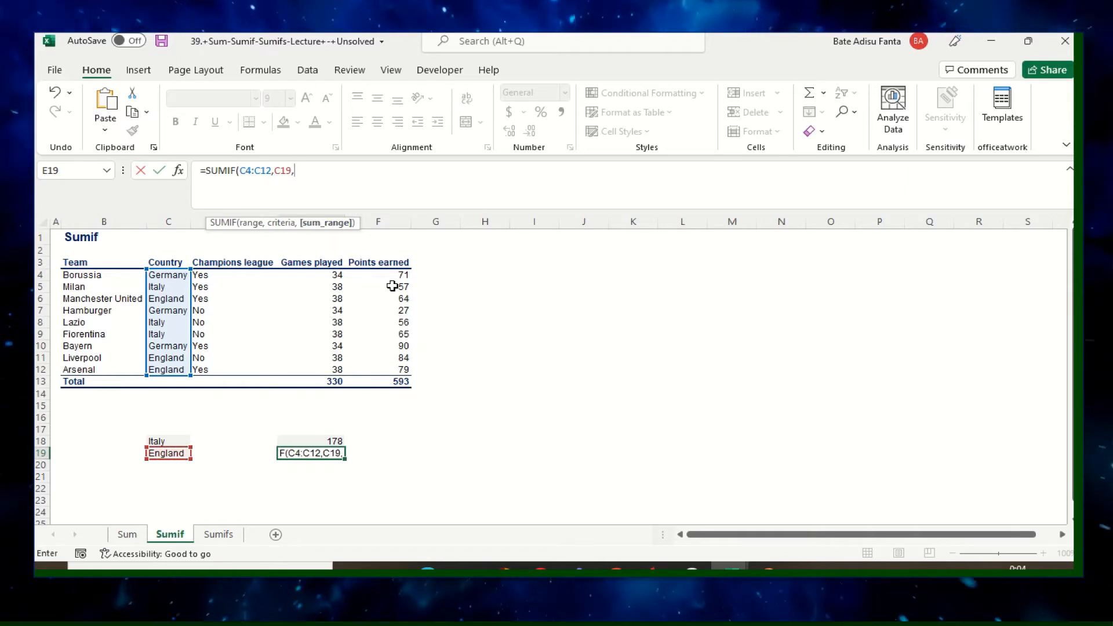
left_click_drag(403, 274, 404, 366)
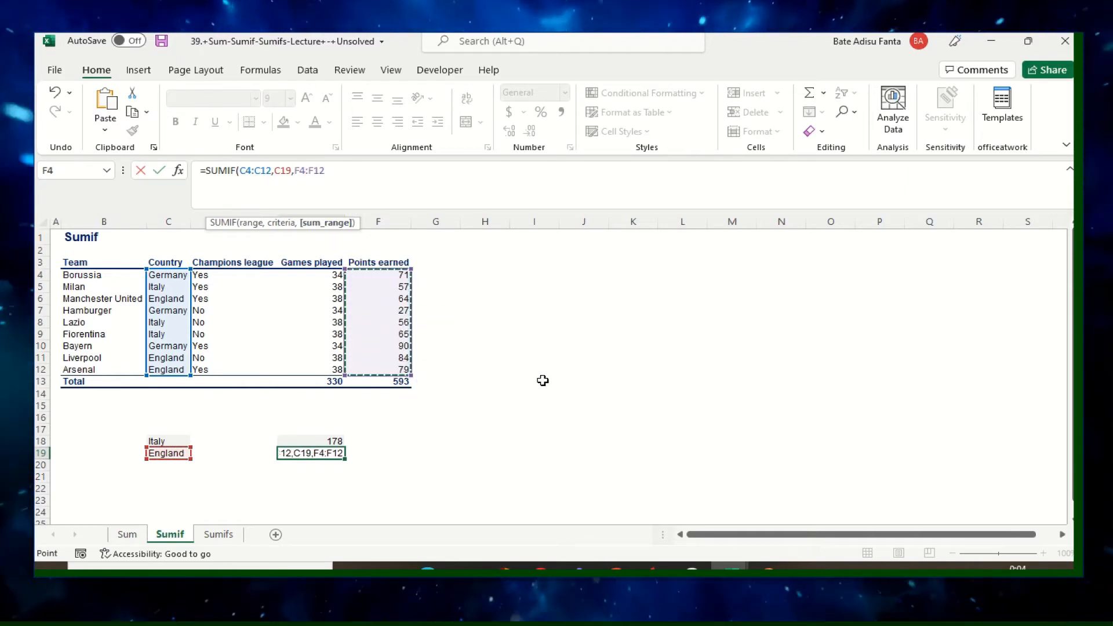
type(")")
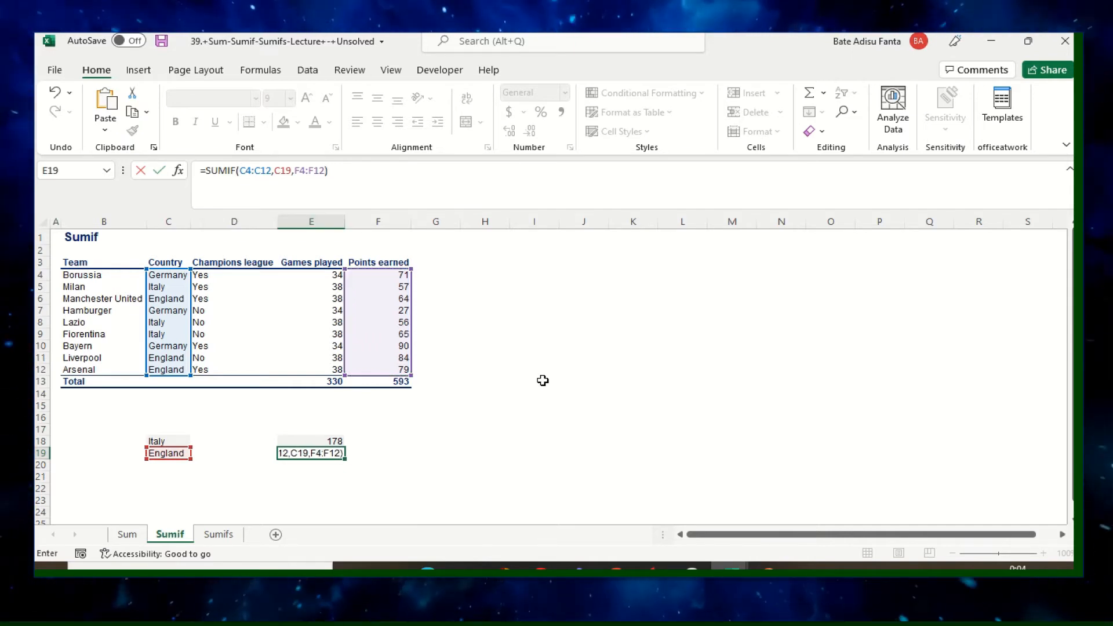
key("Return")
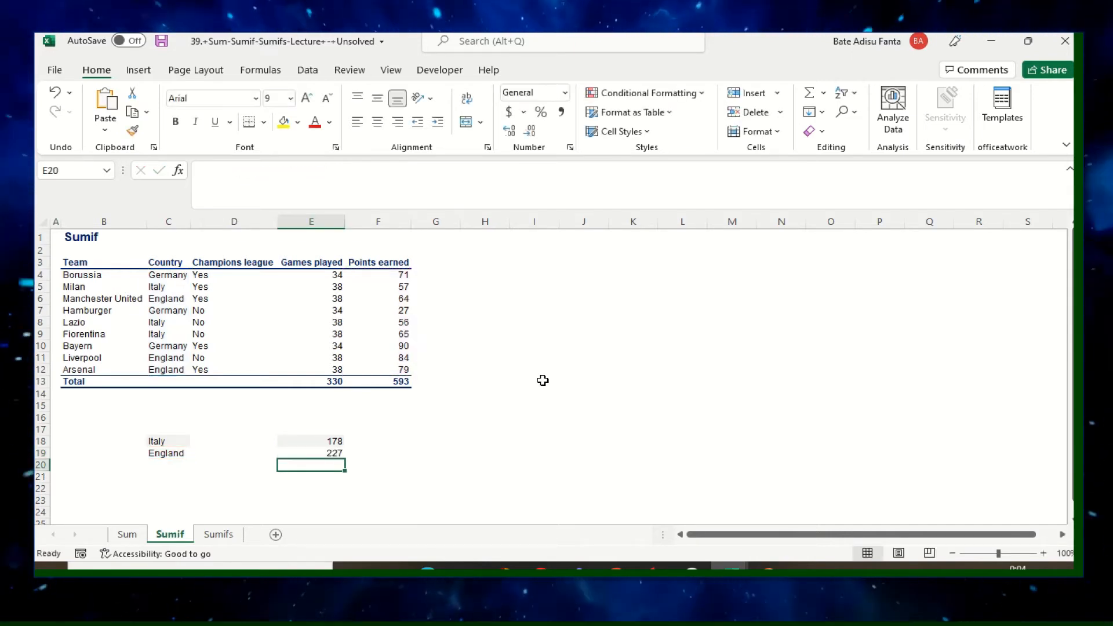
left_click(489, 407)
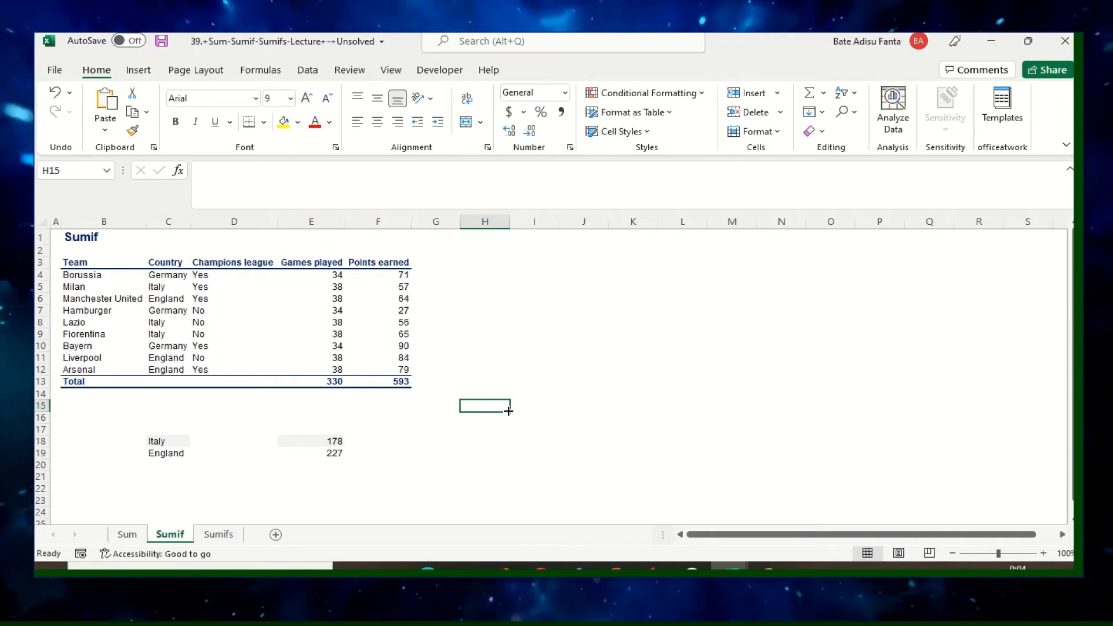
left_click(337, 453)
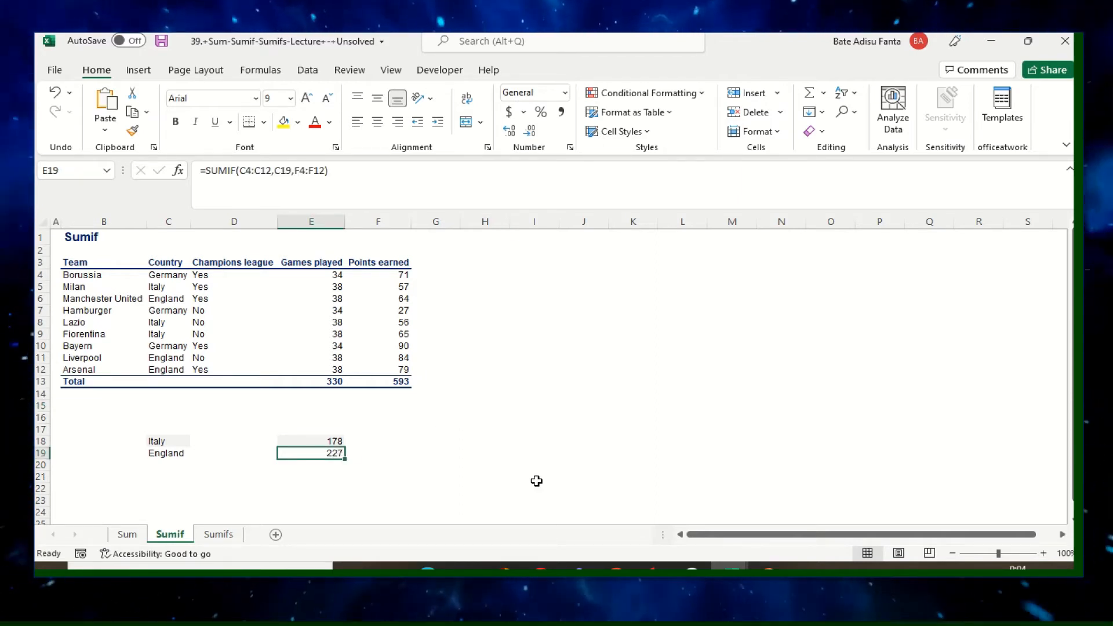
left_click(420, 442)
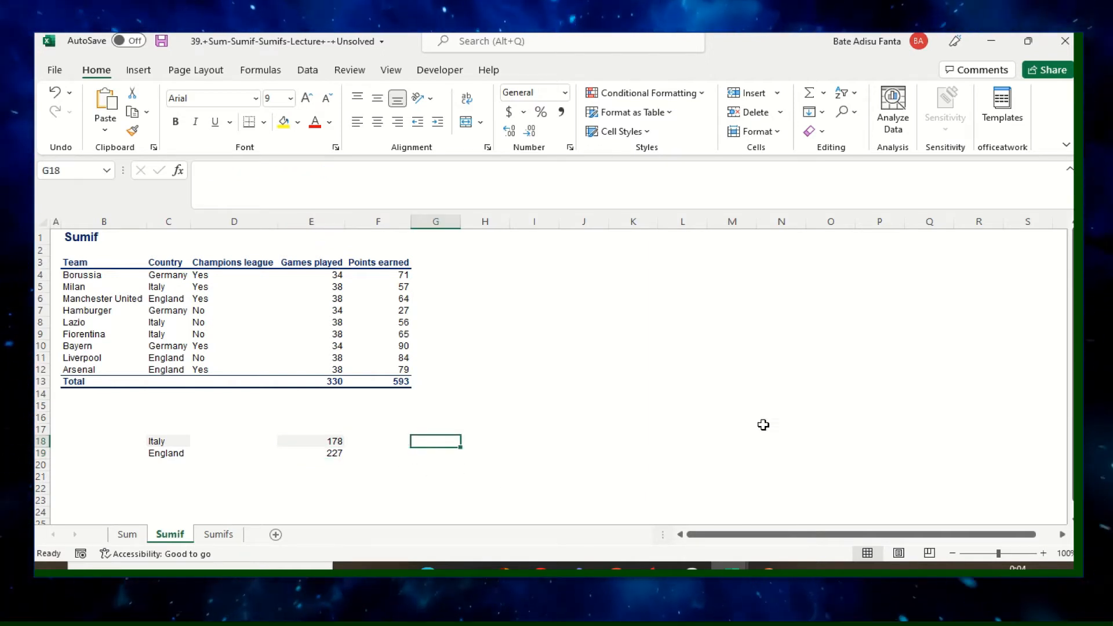
left_click(590, 397)
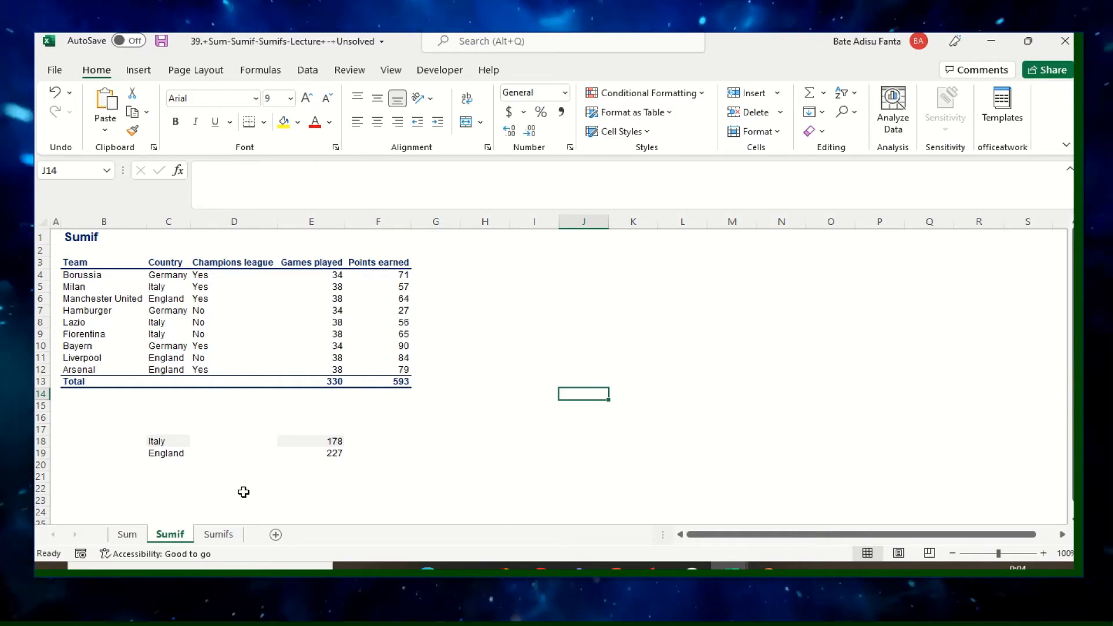
On the Sumifs sheet, start a SUMIFS formula in cell F16, in the row with the England and Yes criteria.
left_click(219, 533)
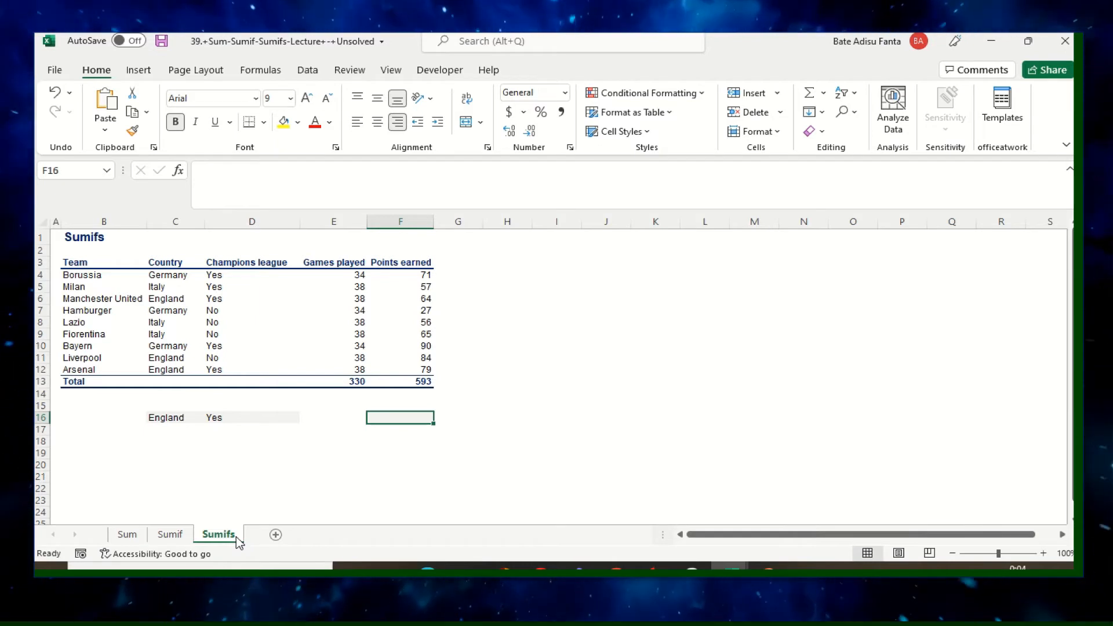
left_click(259, 450)
left_click(172, 418)
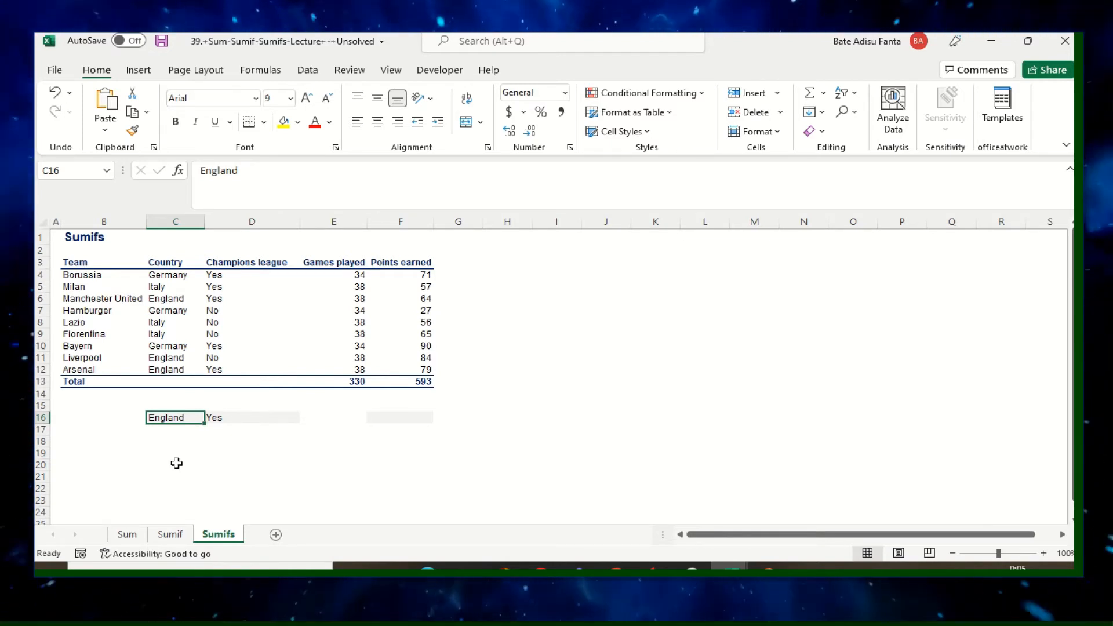
left_click(224, 416)
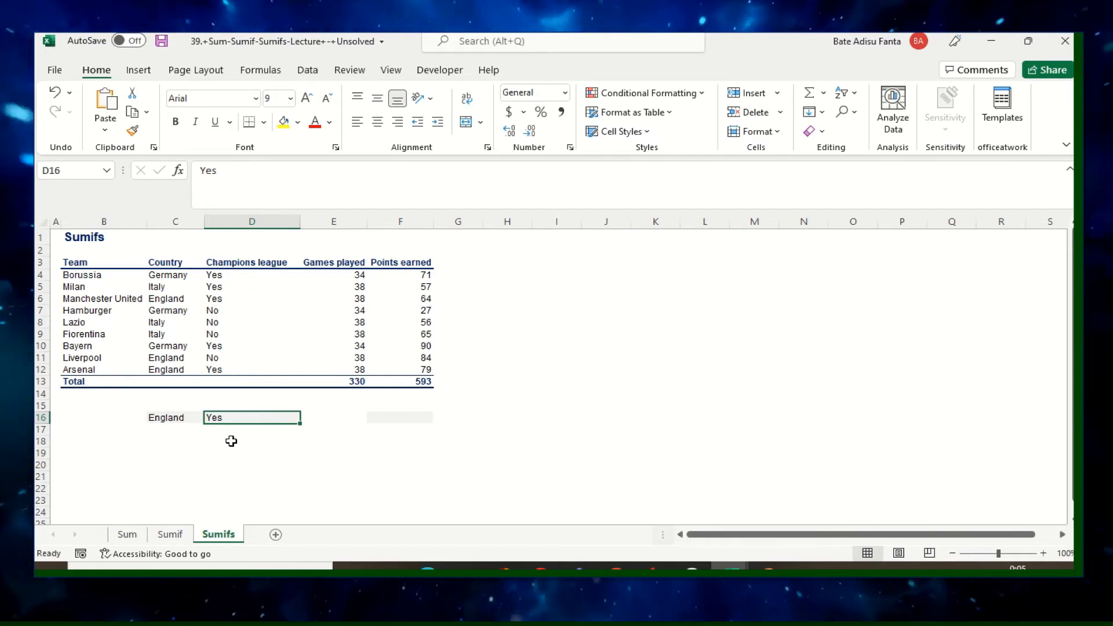
left_click(410, 417)
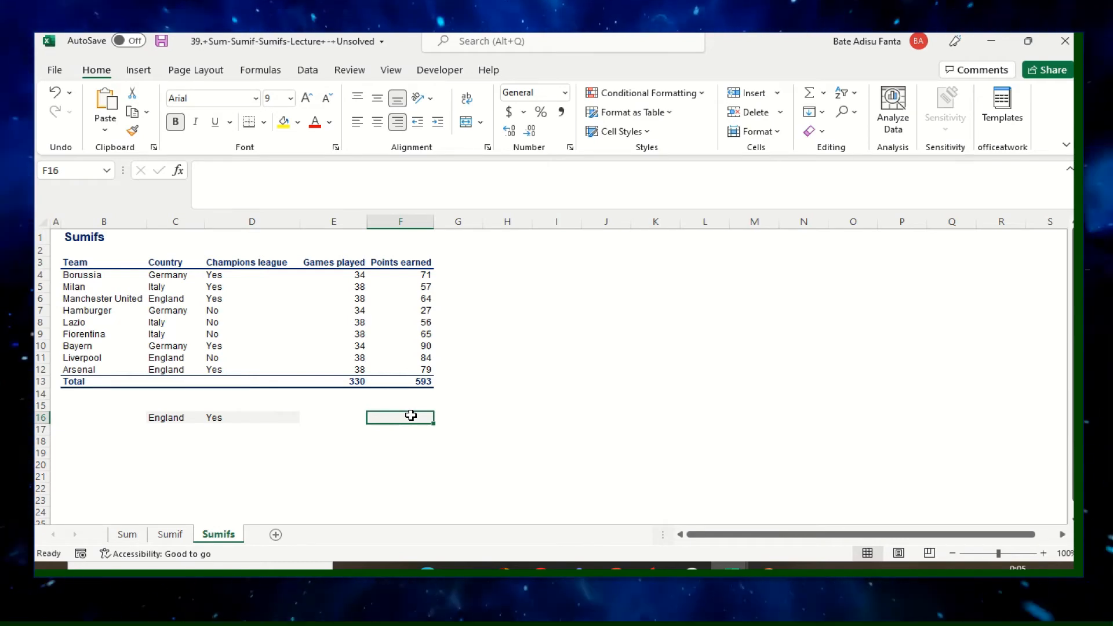
type("=sum")
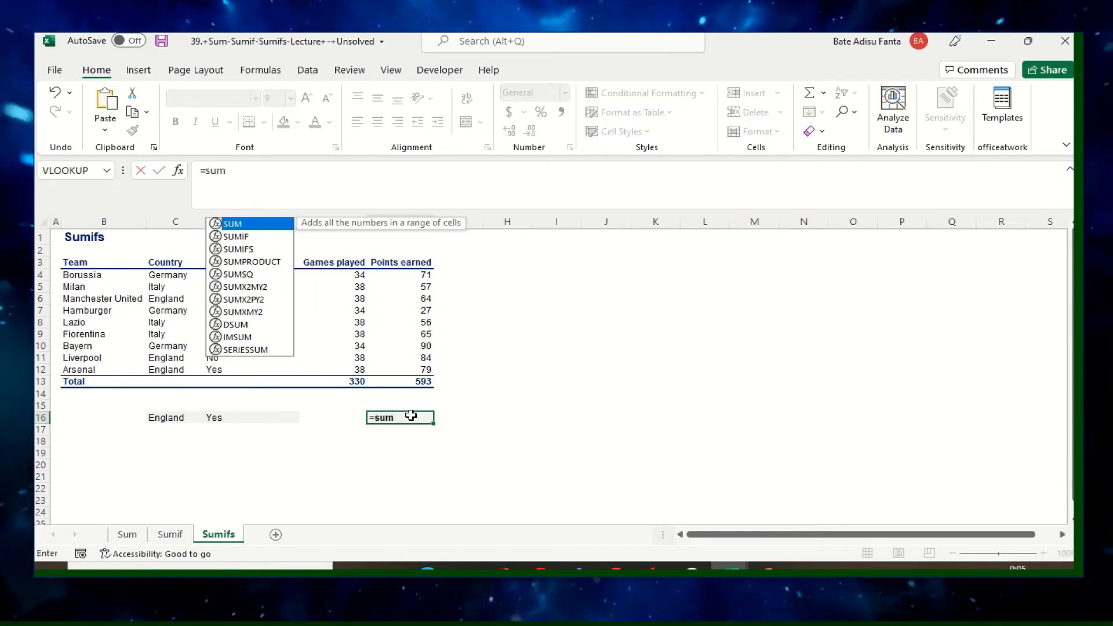
type("ifs")
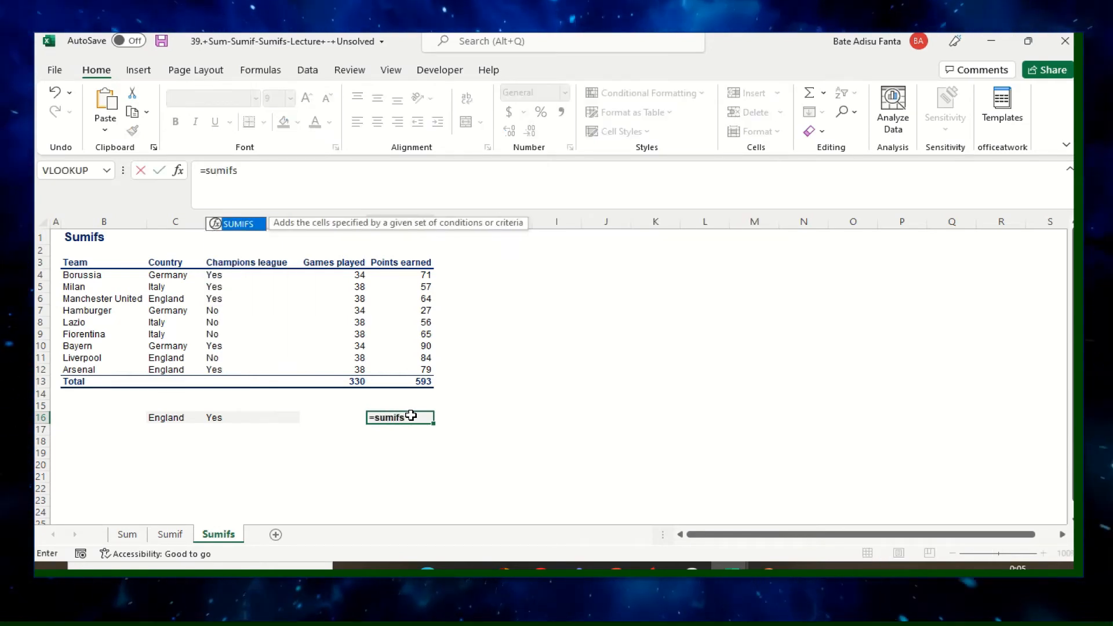
double_click(238, 224)
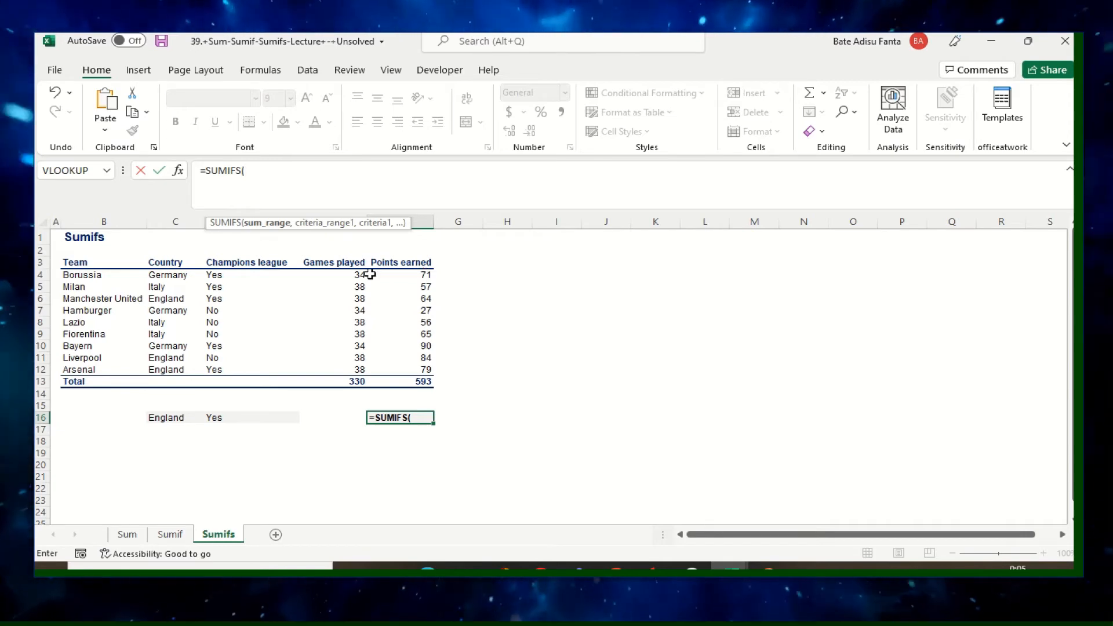
Complete the formula in F16 as =SUMIFS(E4:E12,C4:C12,C16,D4:D12,D16) to total games played by England's Champions league teams.
left_click_drag(356, 275, 360, 368)
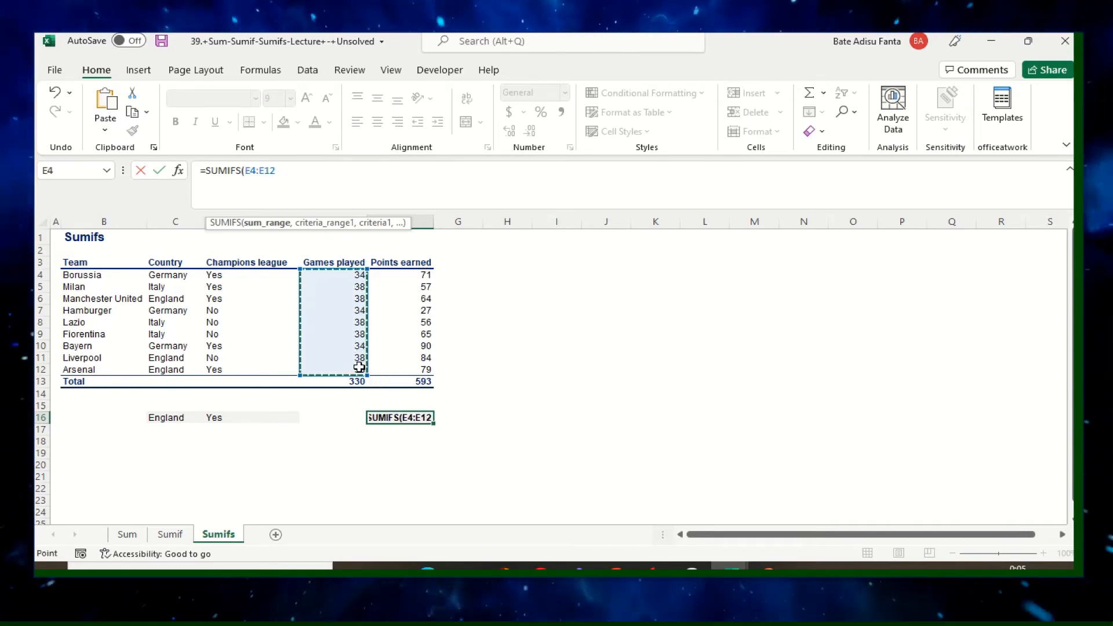
type(",")
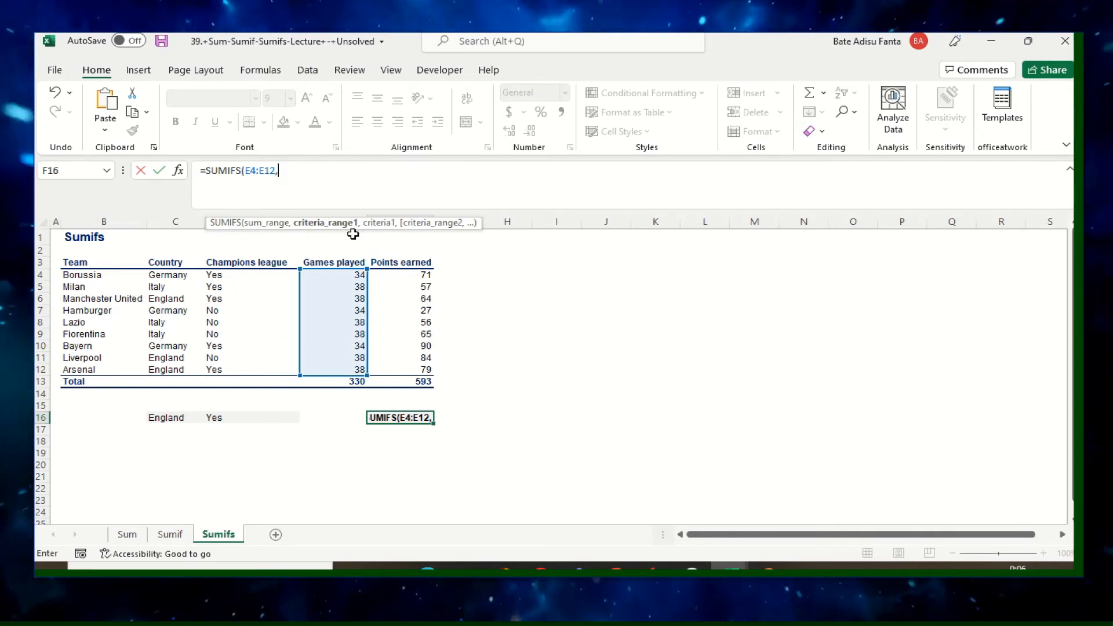
left_click_drag(165, 274, 161, 369)
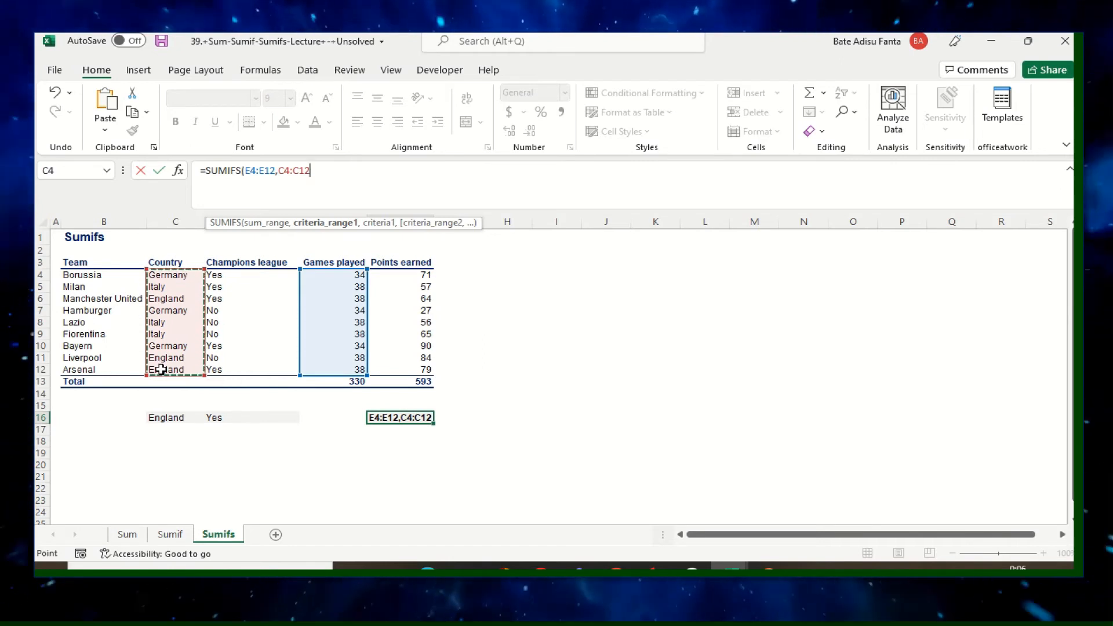
type(",")
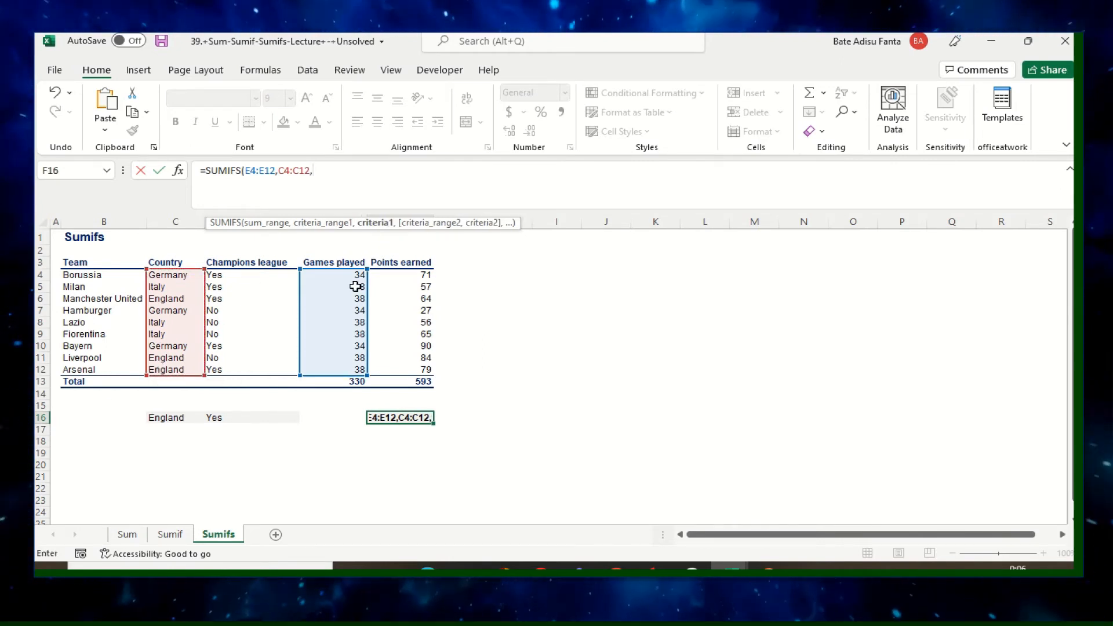
left_click(168, 420)
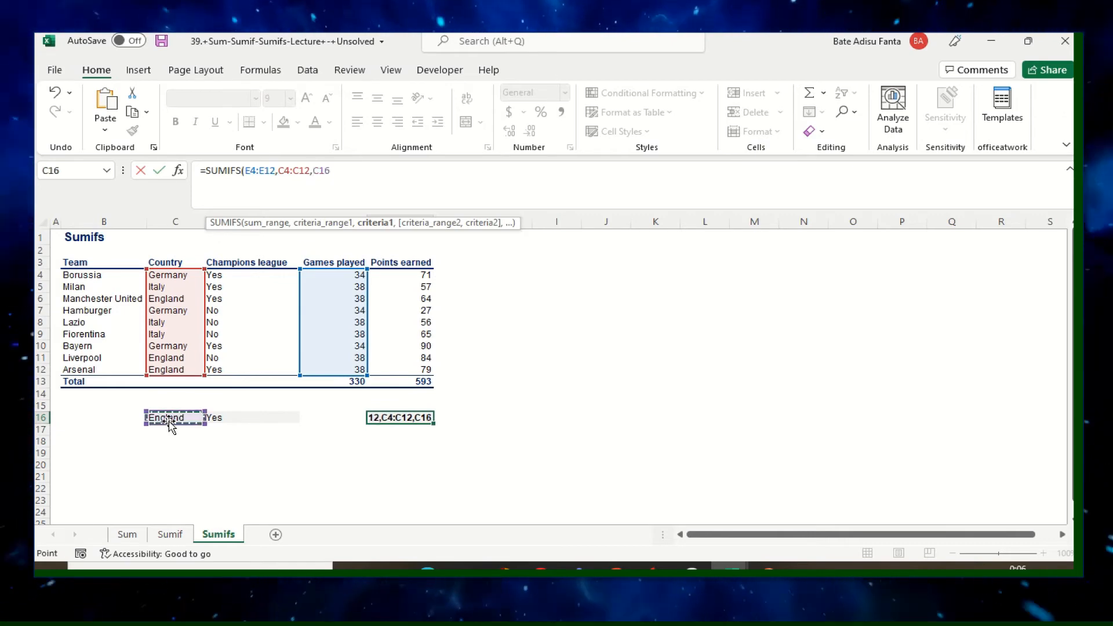
type(",")
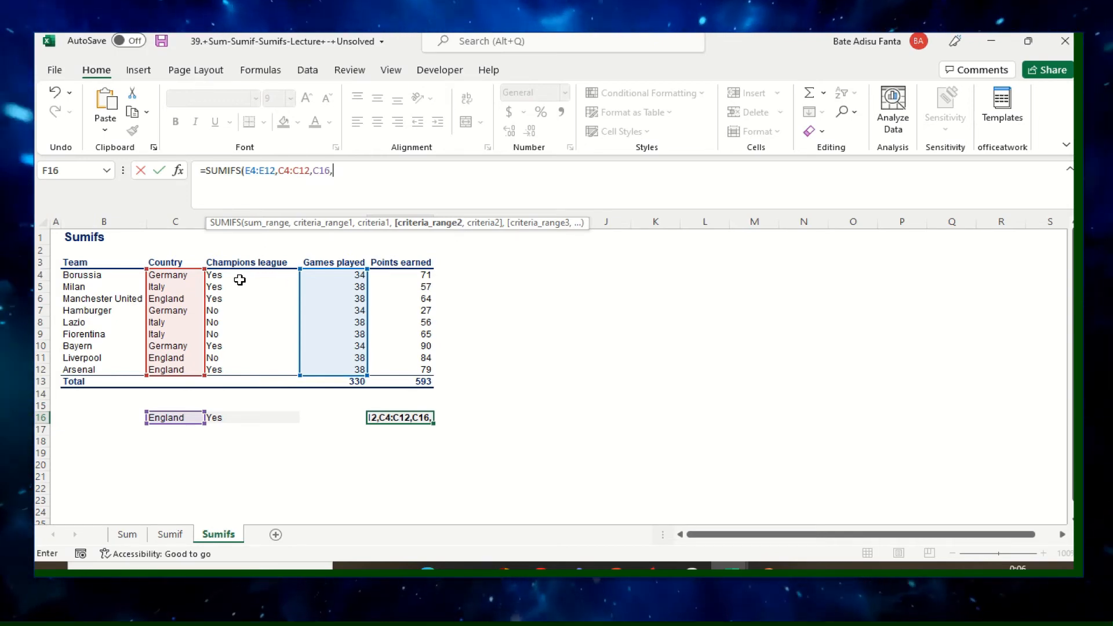
left_click_drag(231, 272, 234, 366)
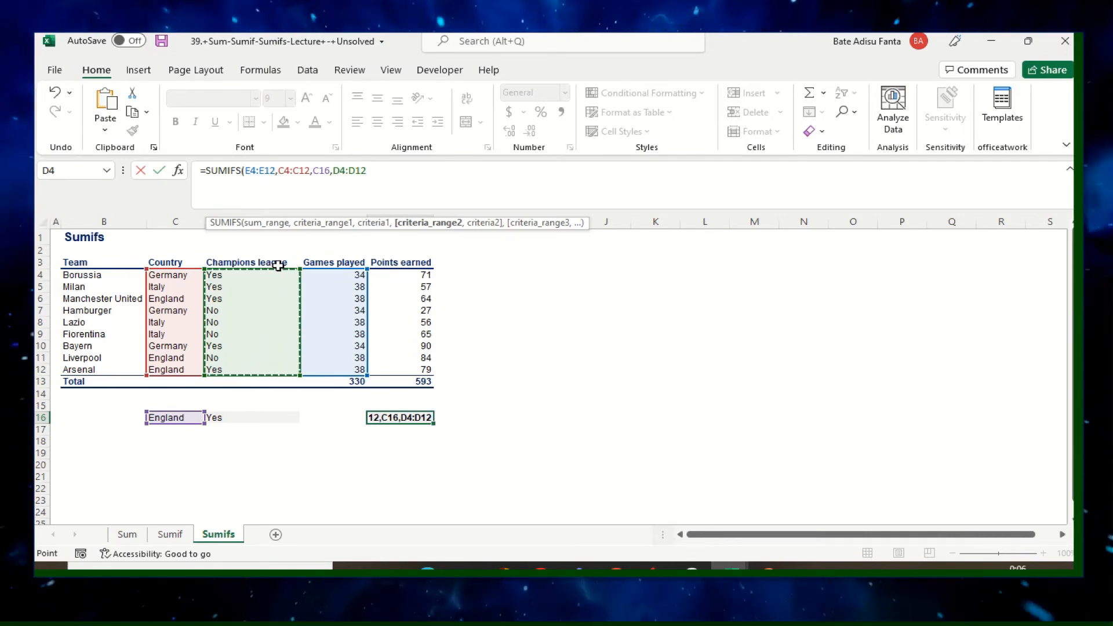
type(",")
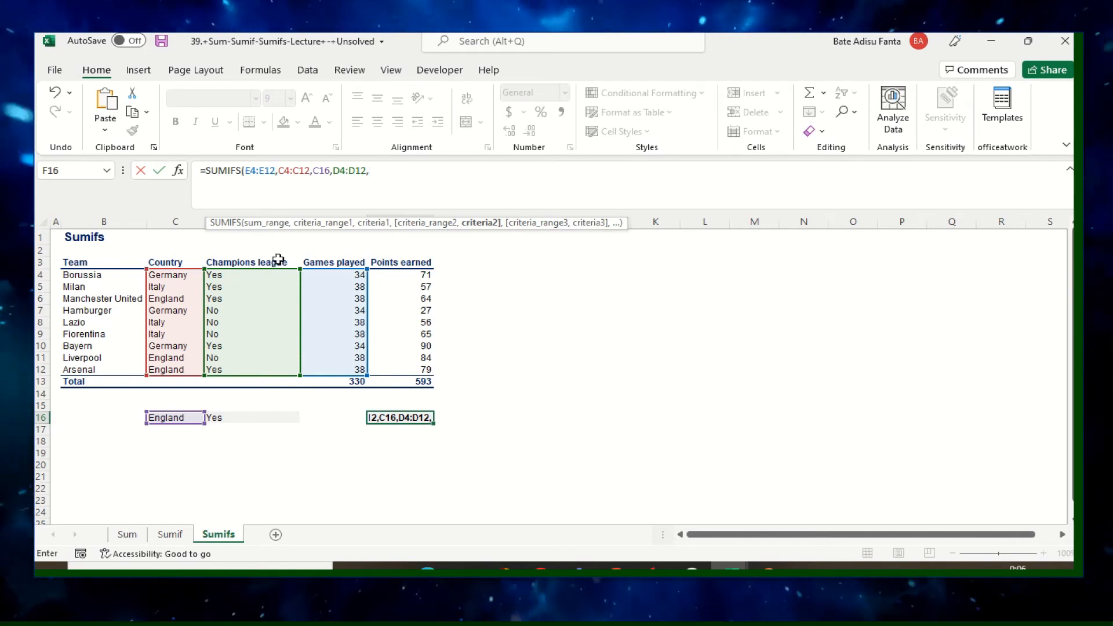
left_click(219, 419)
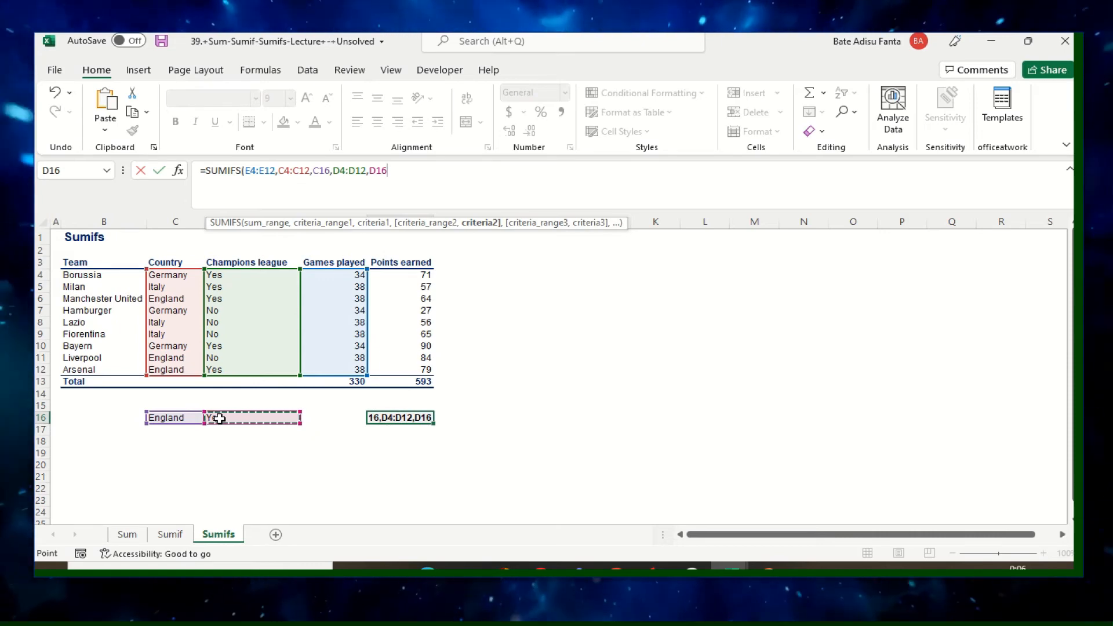
type(")")
key("Return")
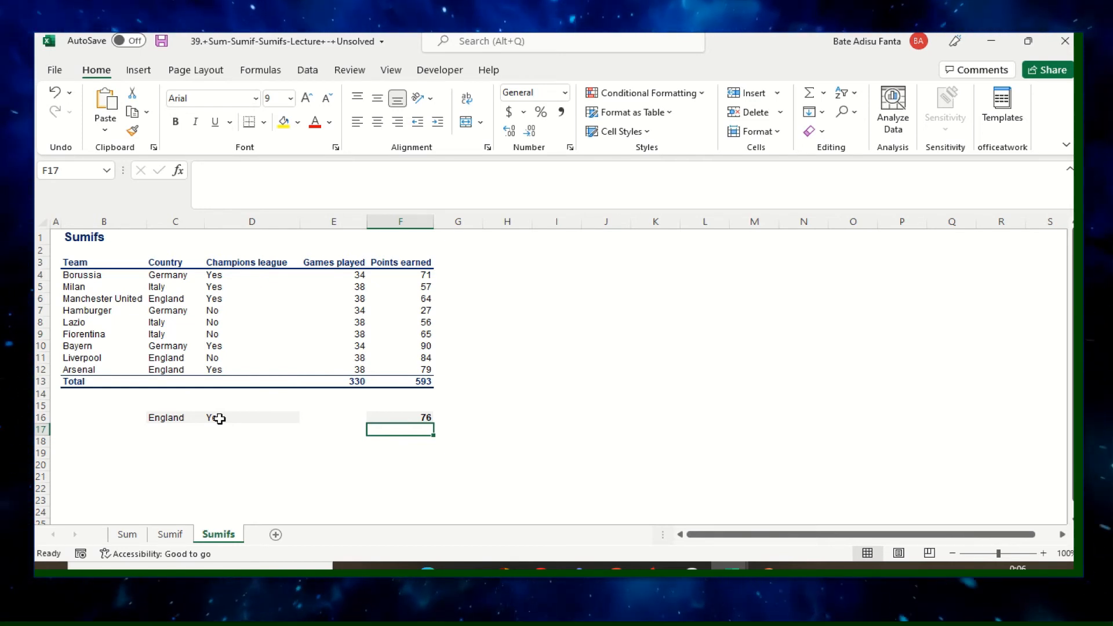
Enter Germany as a second country criterion in cell C17 and start a SUMIFS formula in cell D17.
left_click(166, 441)
left_click(175, 432)
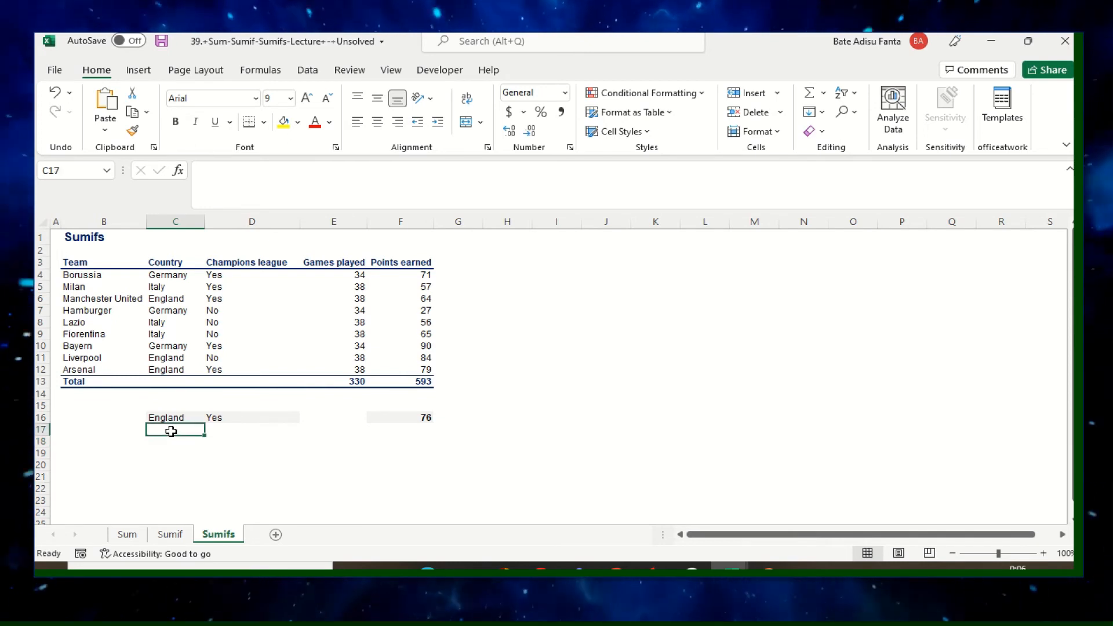
type("Germany")
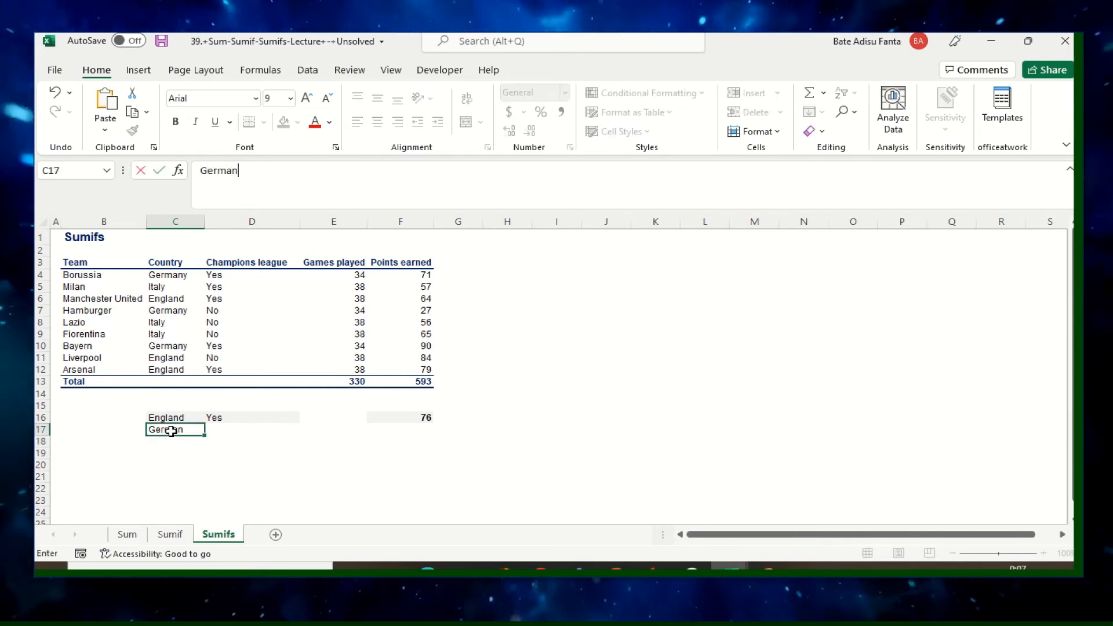
left_click(238, 427)
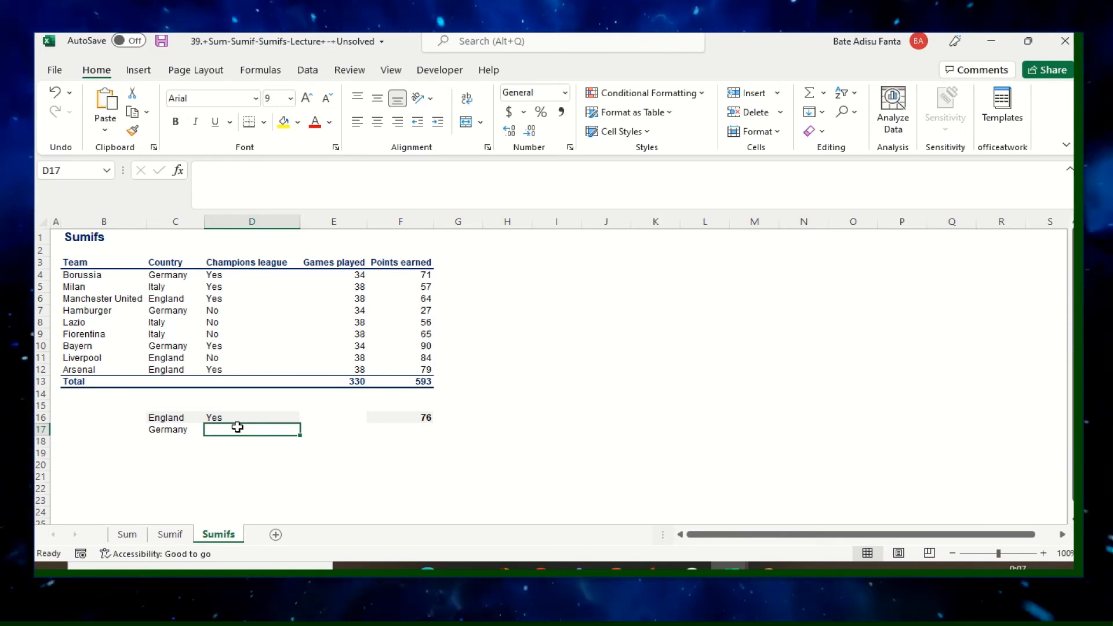
type("=")
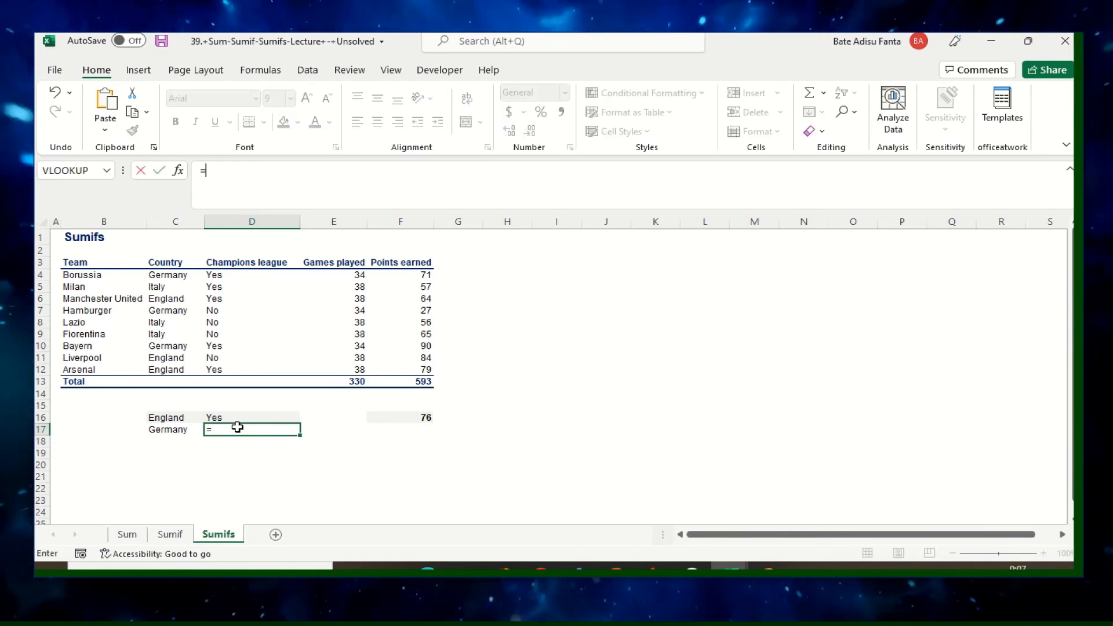
type("sumifs")
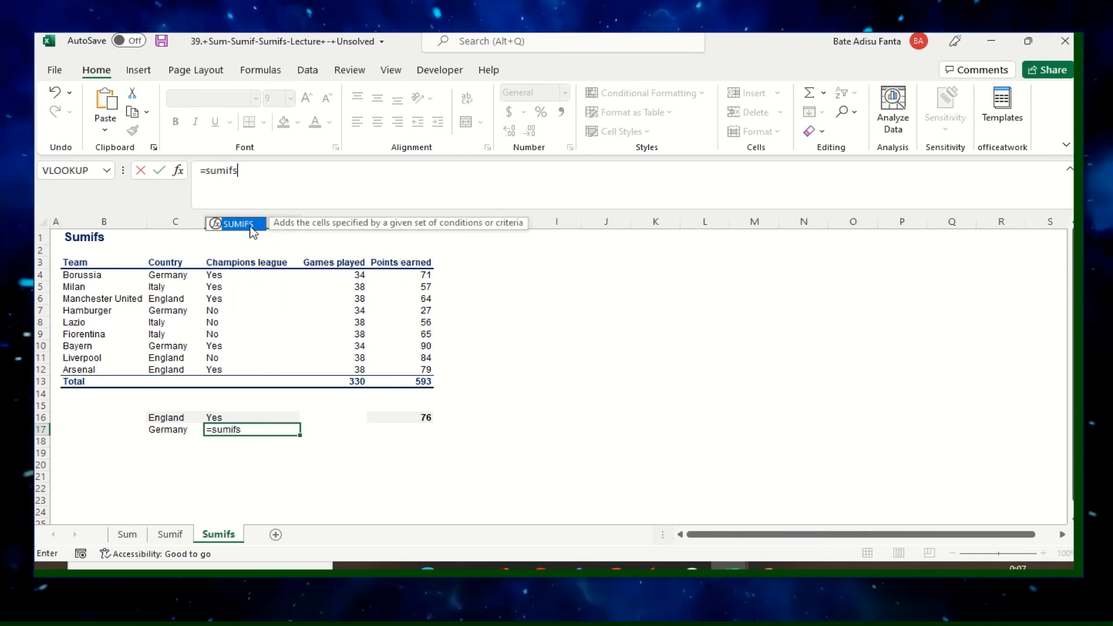
double_click(249, 225)
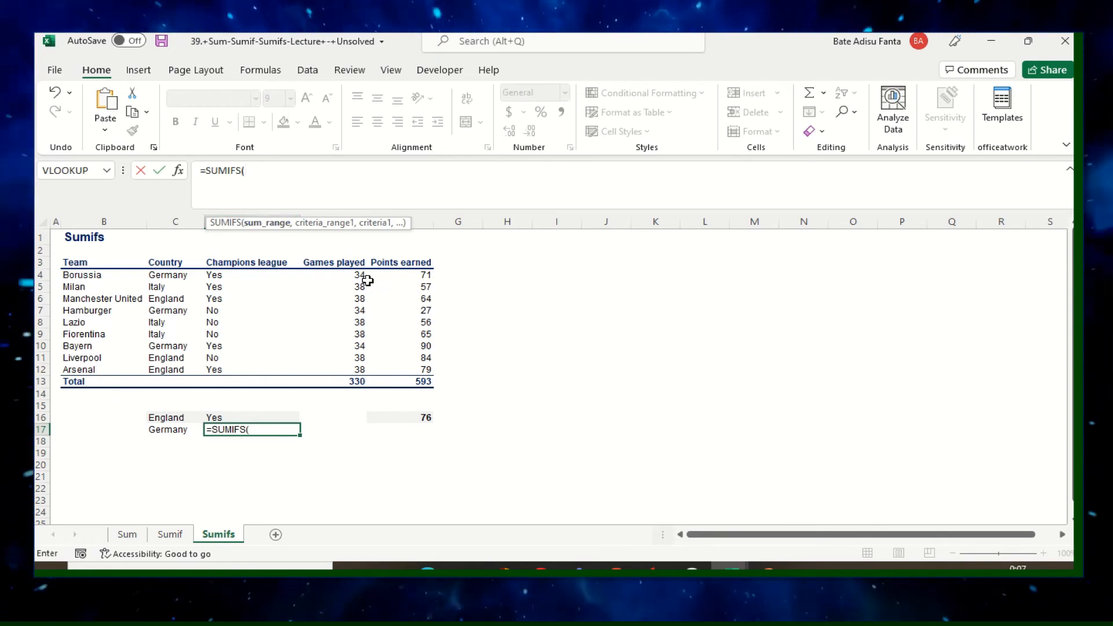
Complete the formula in D17 as =SUMIFS(E4:E12,C4:C12,C17,D4:D12,D16) to total games played by Germany's Champions league teams.
left_click_drag(355, 274, 365, 369)
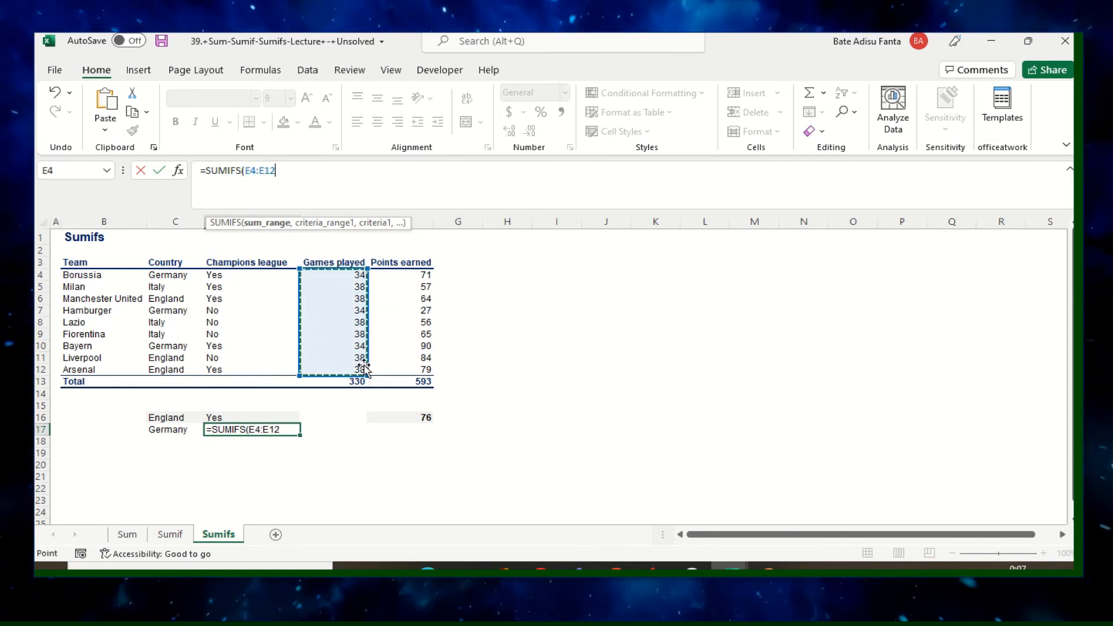
type(",")
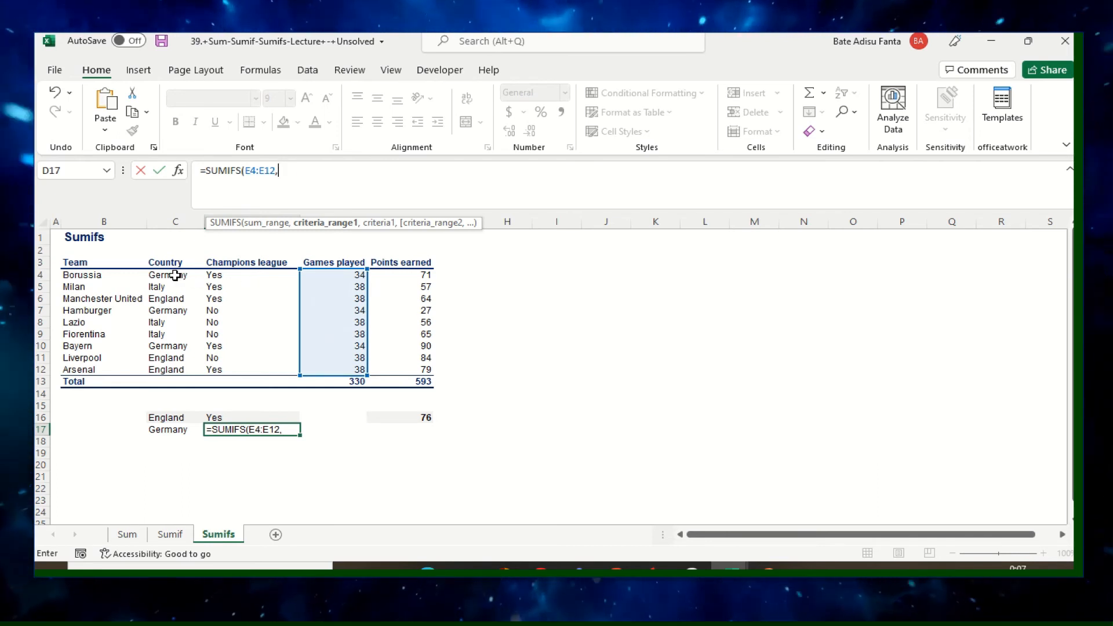
left_click_drag(182, 279, 166, 366)
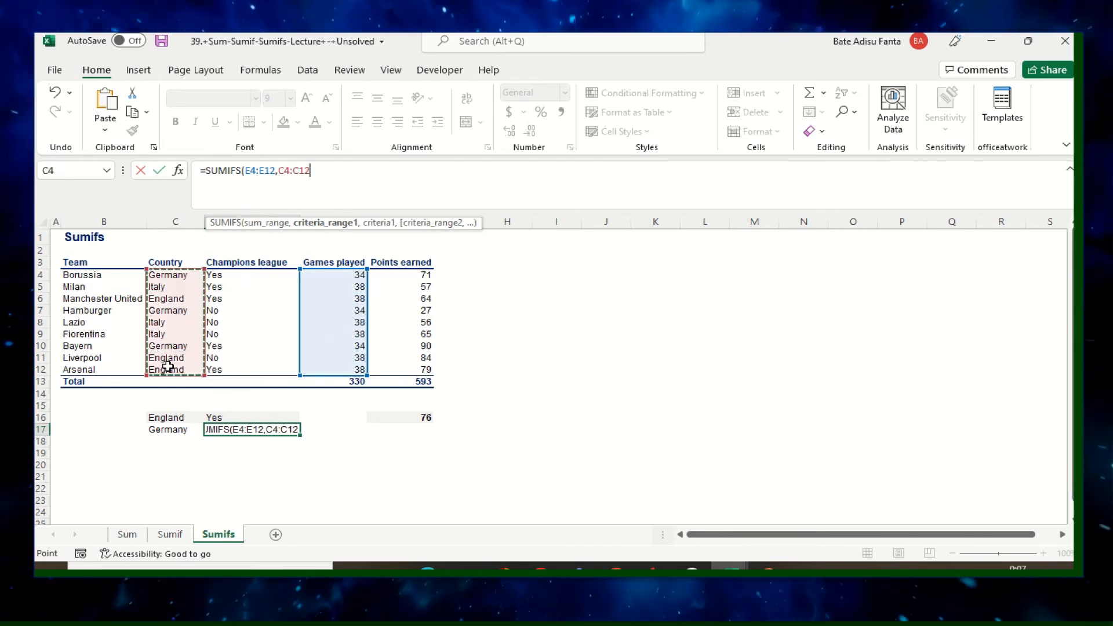
type(",")
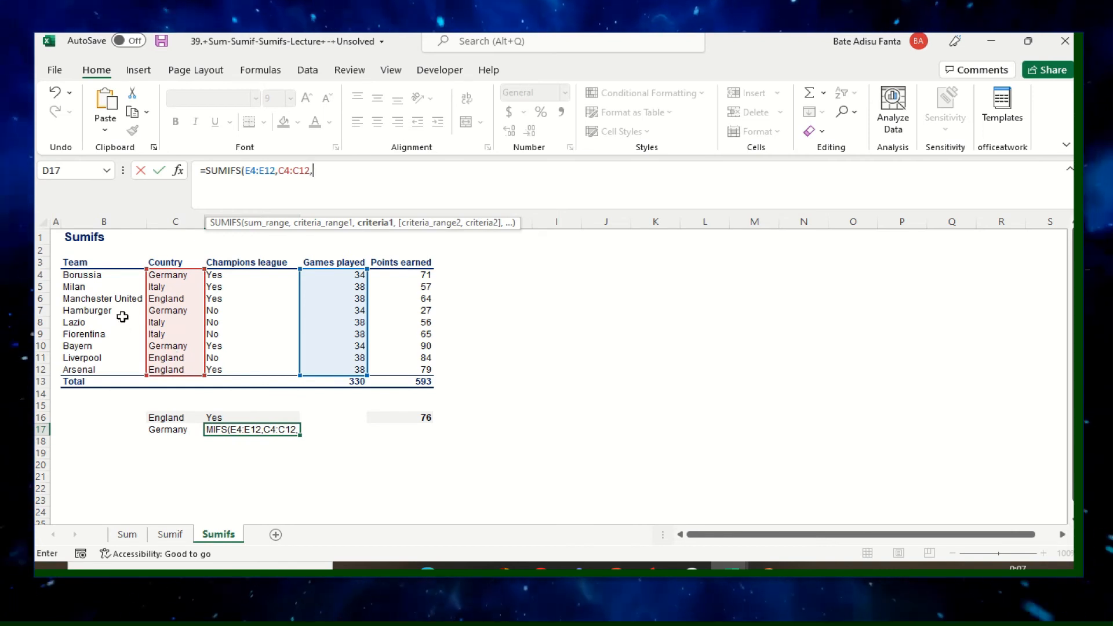
left_click(172, 433)
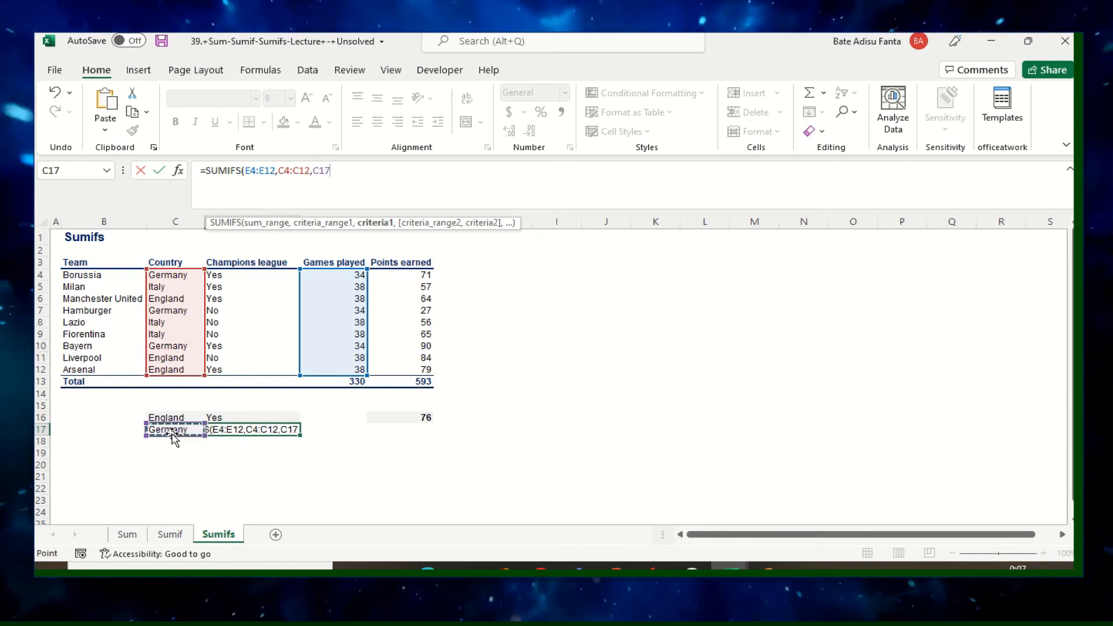
type(",")
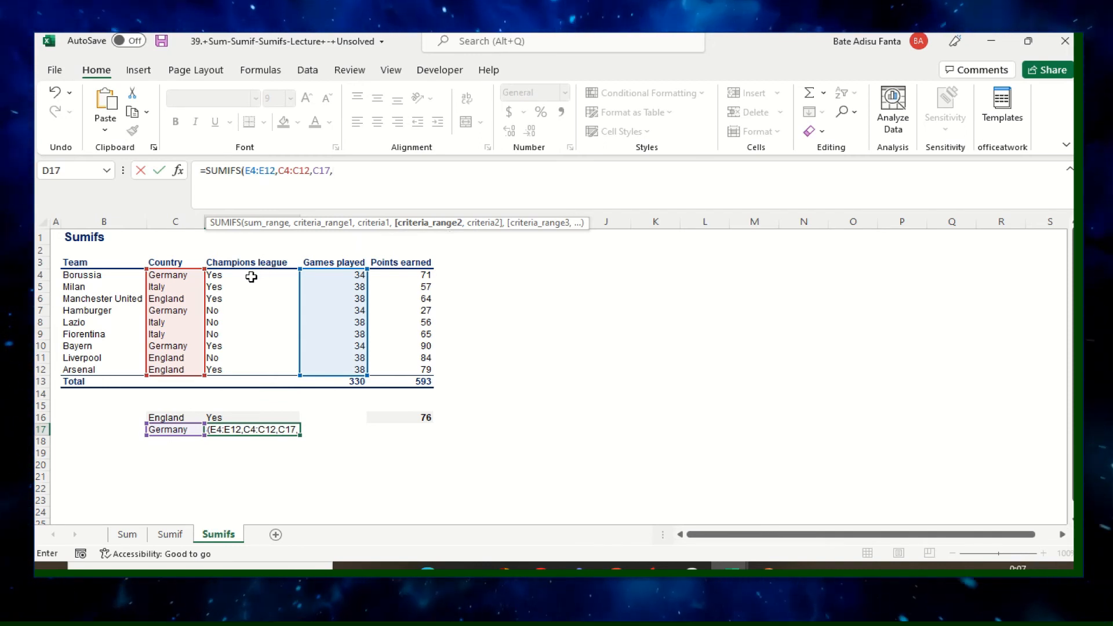
left_click_drag(251, 277, 245, 367)
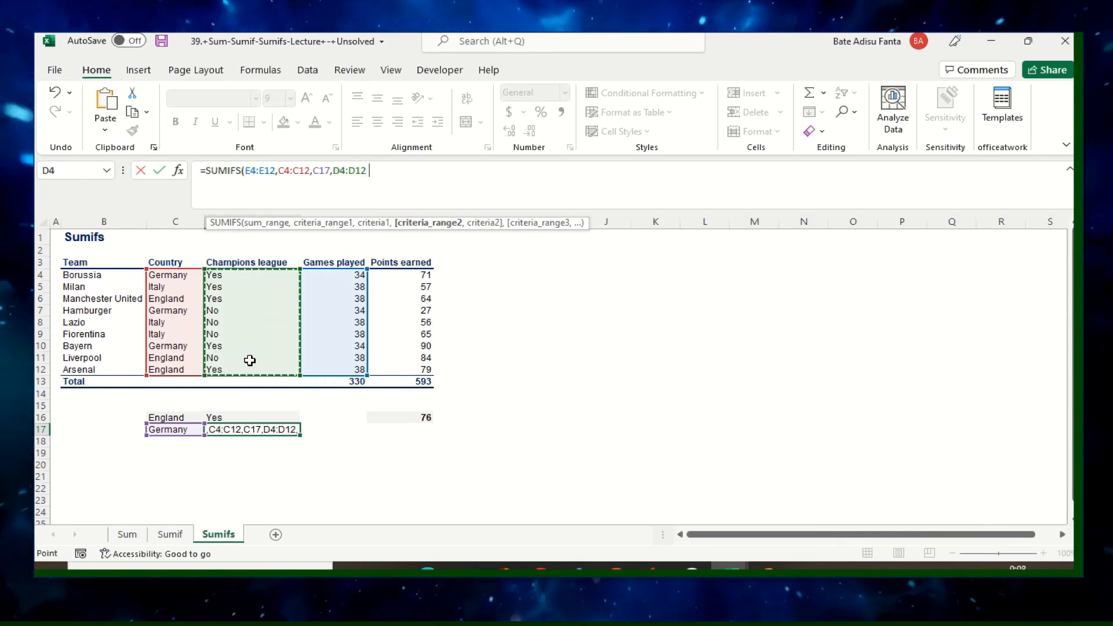
type(",")
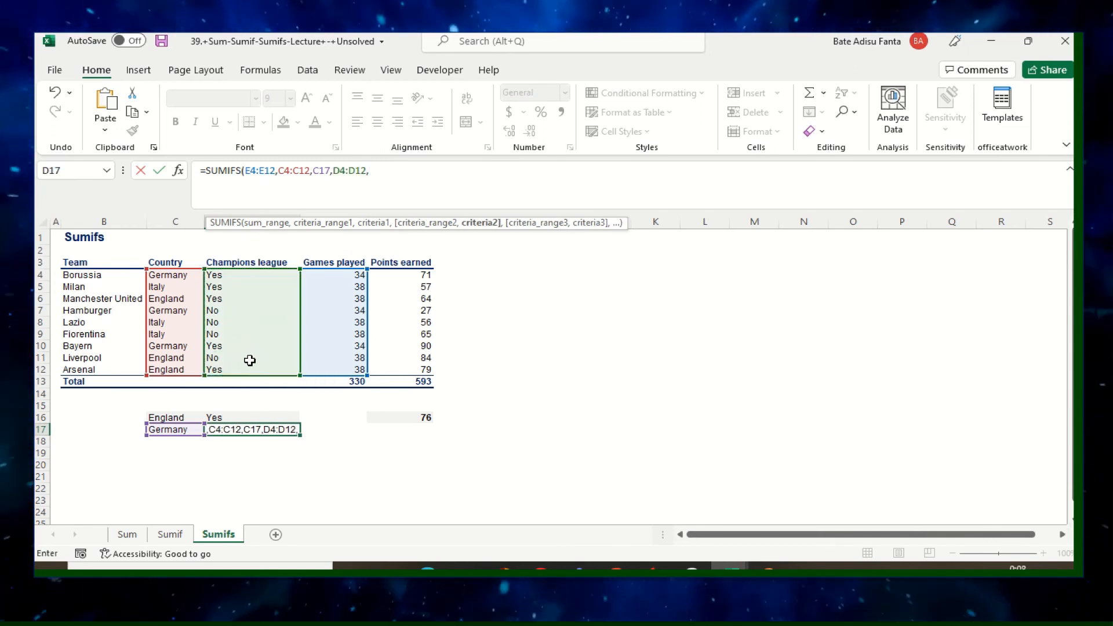
left_click(221, 418)
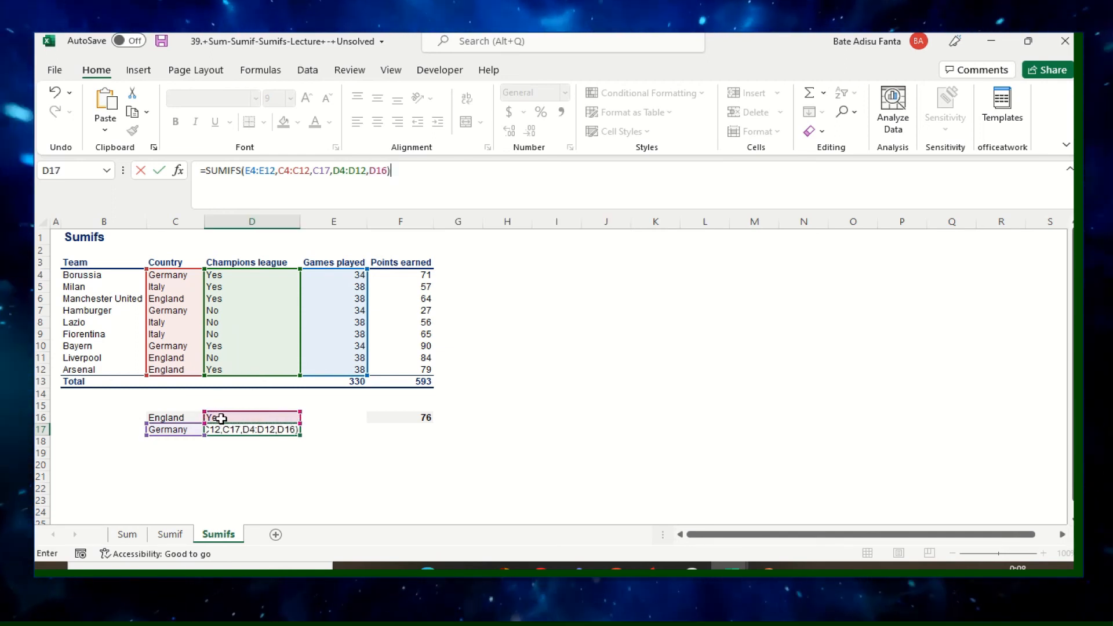
key("Return")
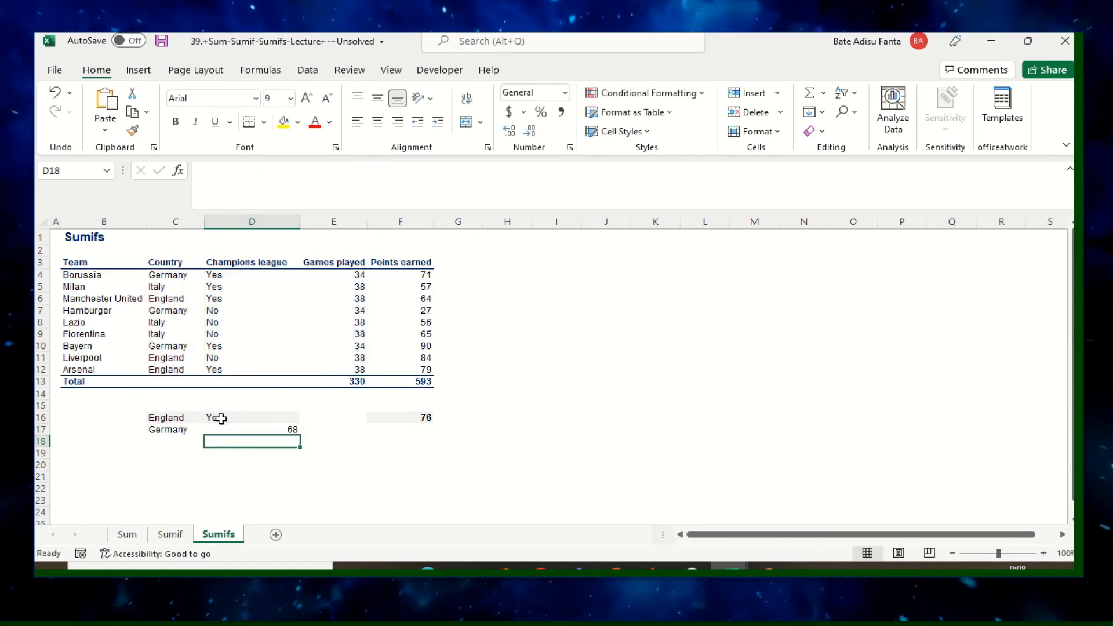
Check the Germany total in D17 against the country, Champions league and games played entries of the German teams.
left_click(293, 428)
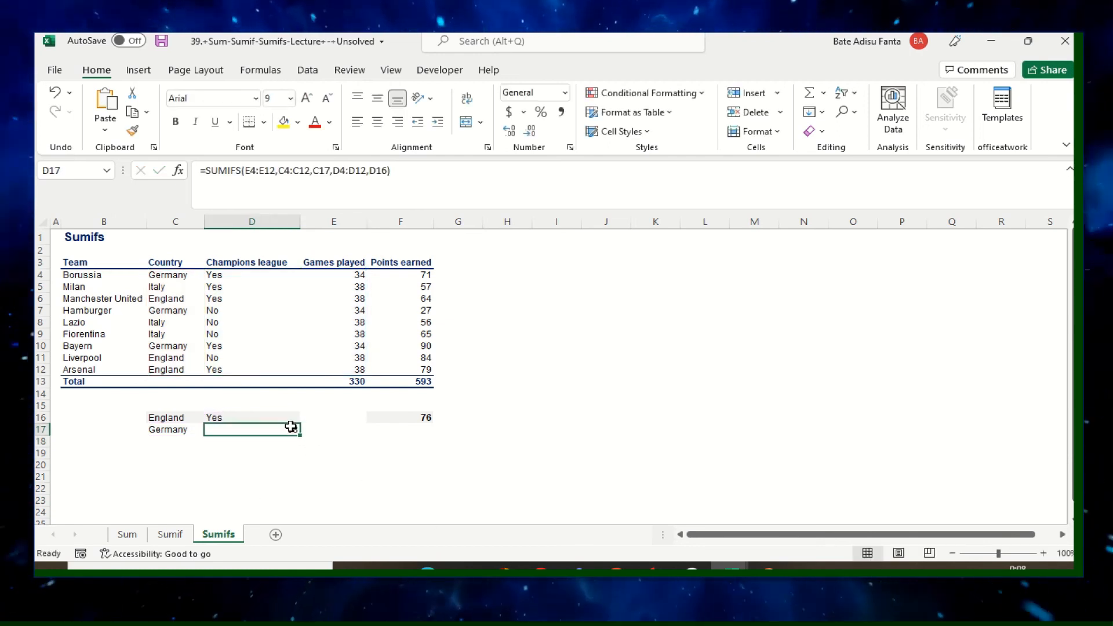
left_click(324, 442)
left_click(285, 430)
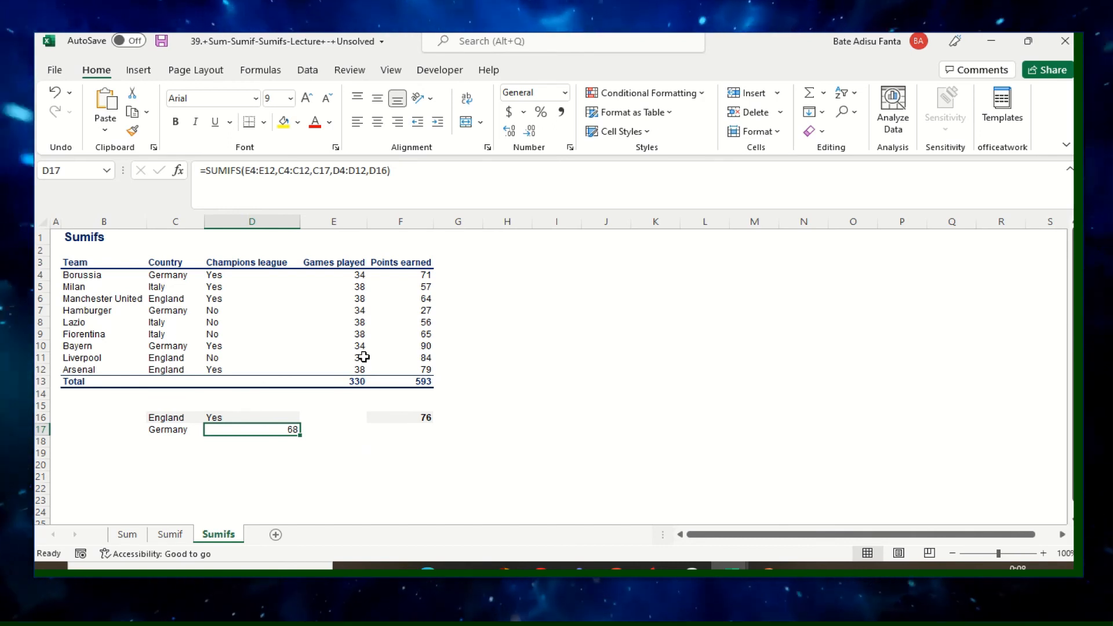
left_click(162, 317)
left_click(175, 277)
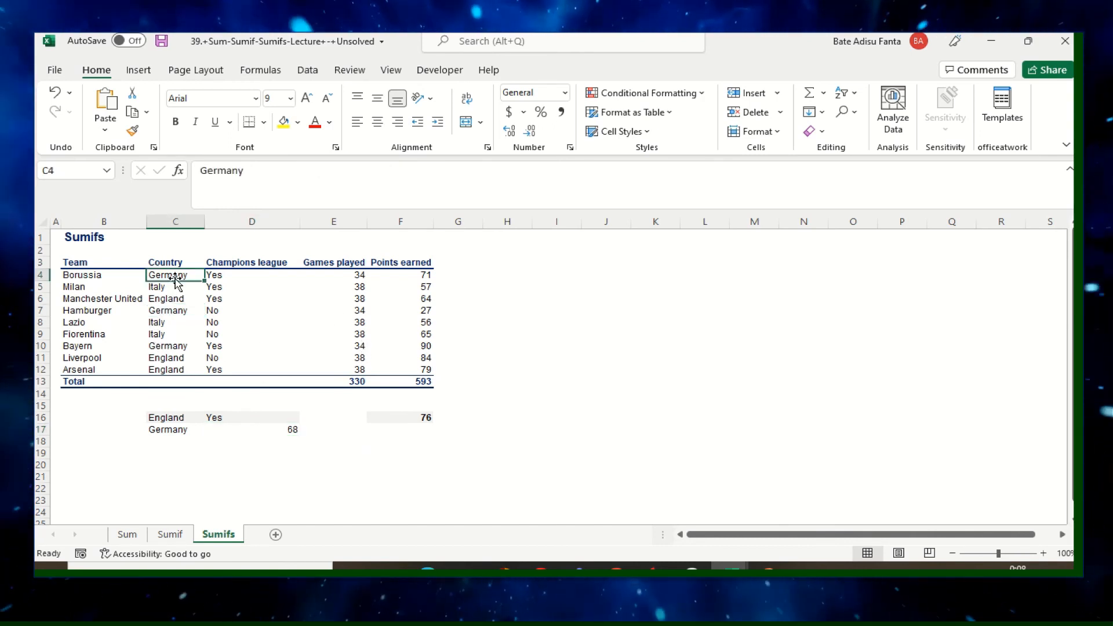
left_click(178, 346)
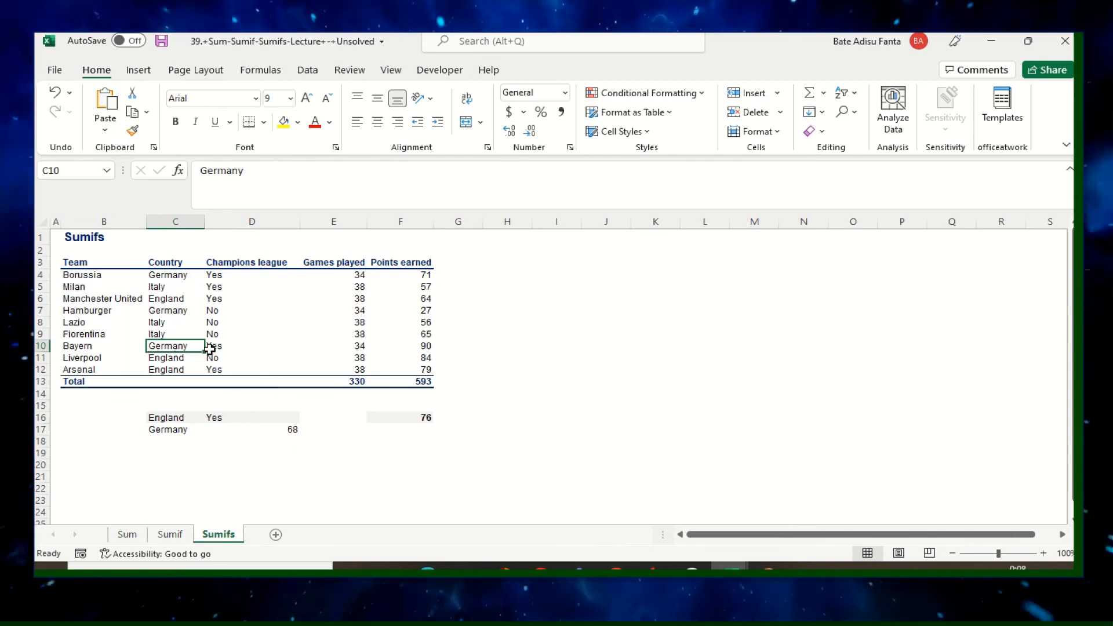
left_click(213, 276)
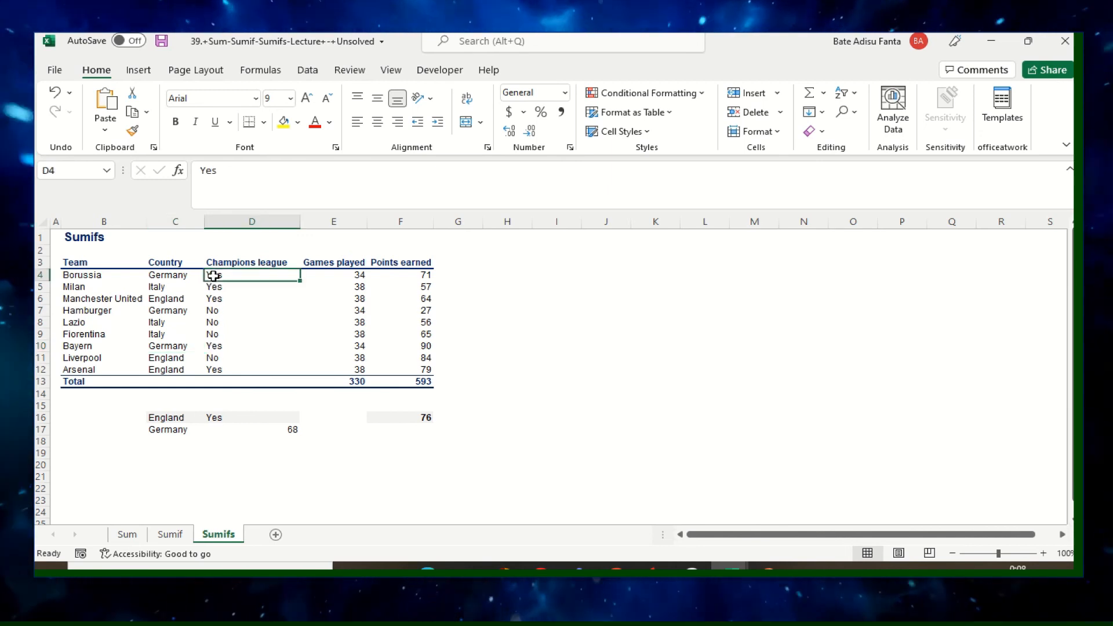
left_click(214, 347)
left_click(218, 276)
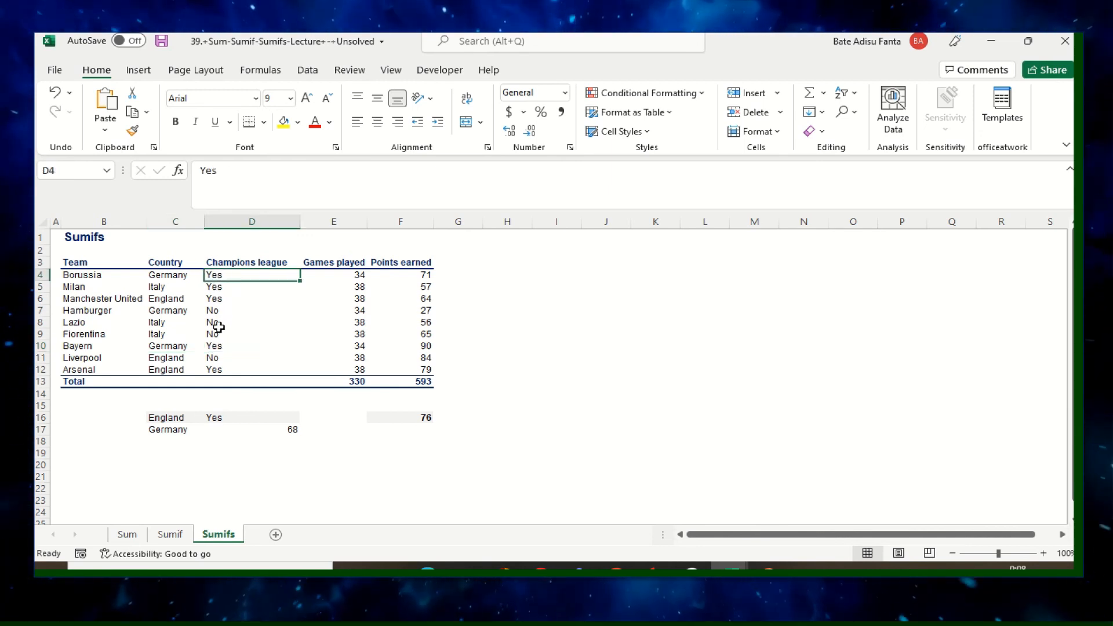
left_click(212, 345)
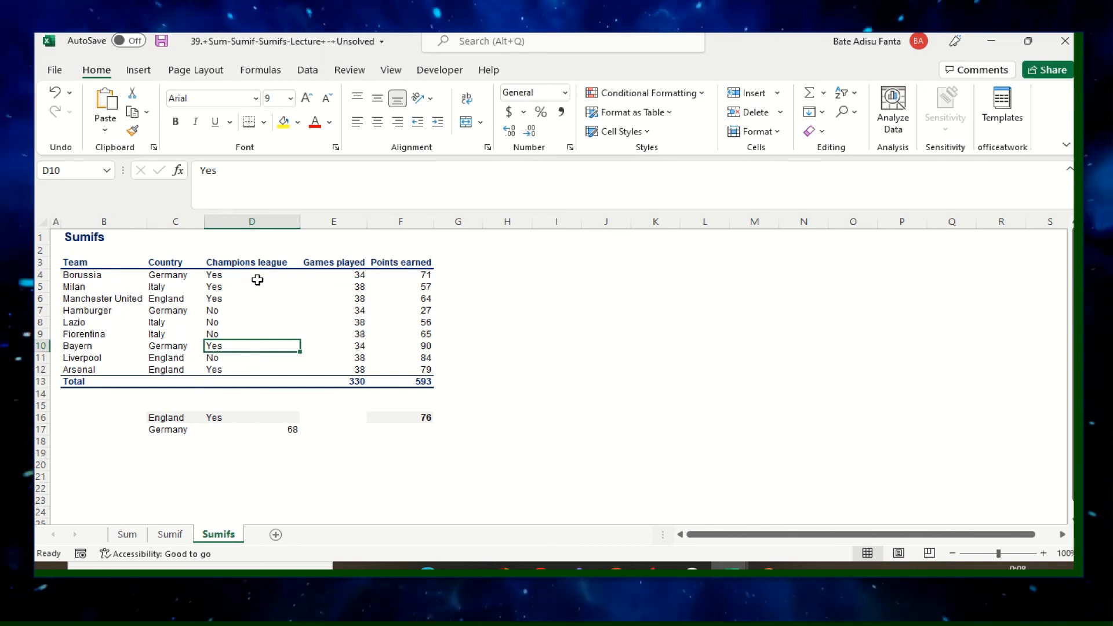
left_click(215, 276)
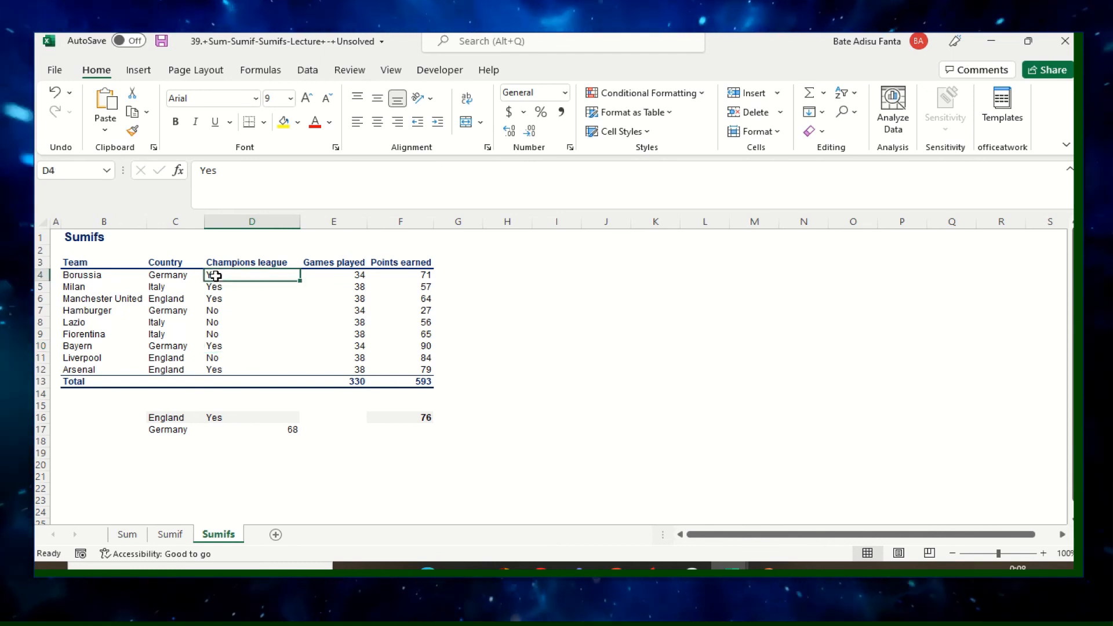
left_click(355, 278)
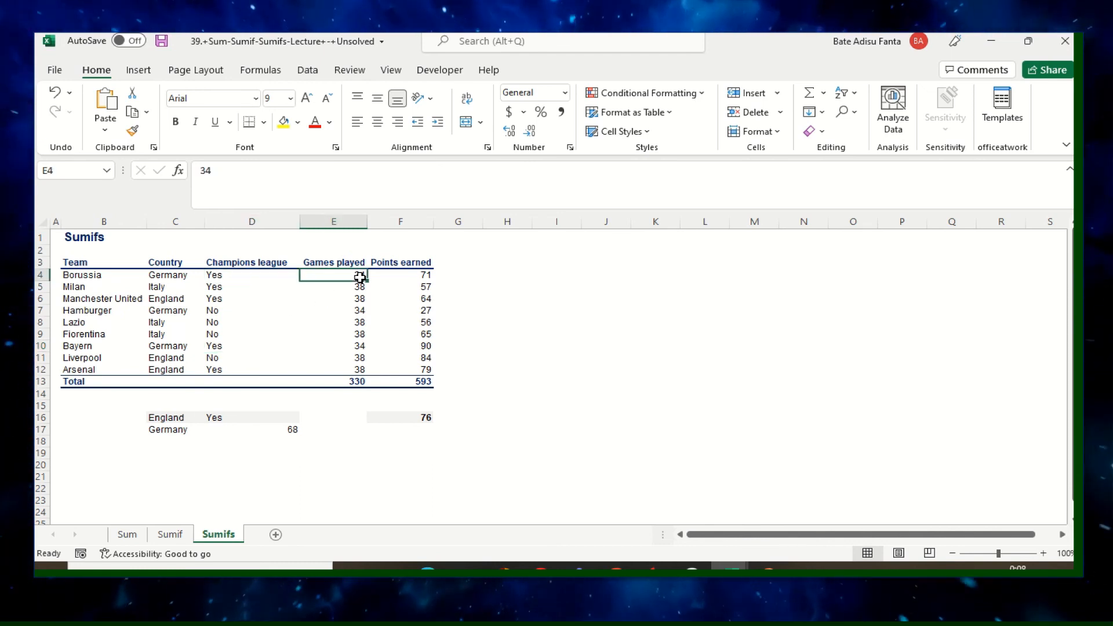
left_click(369, 349)
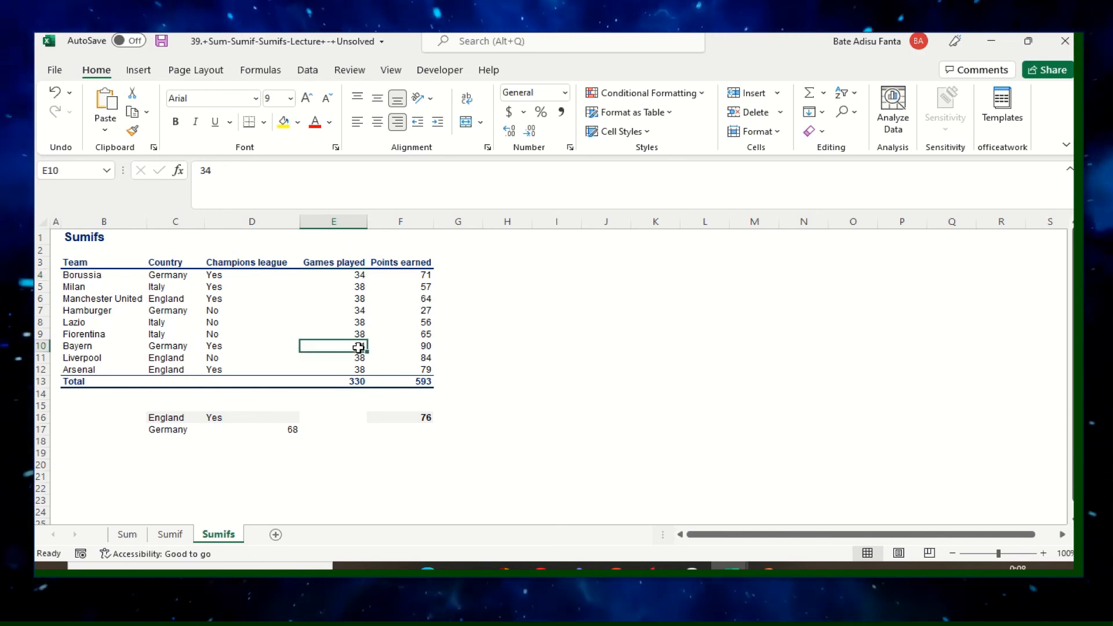
left_click(291, 432)
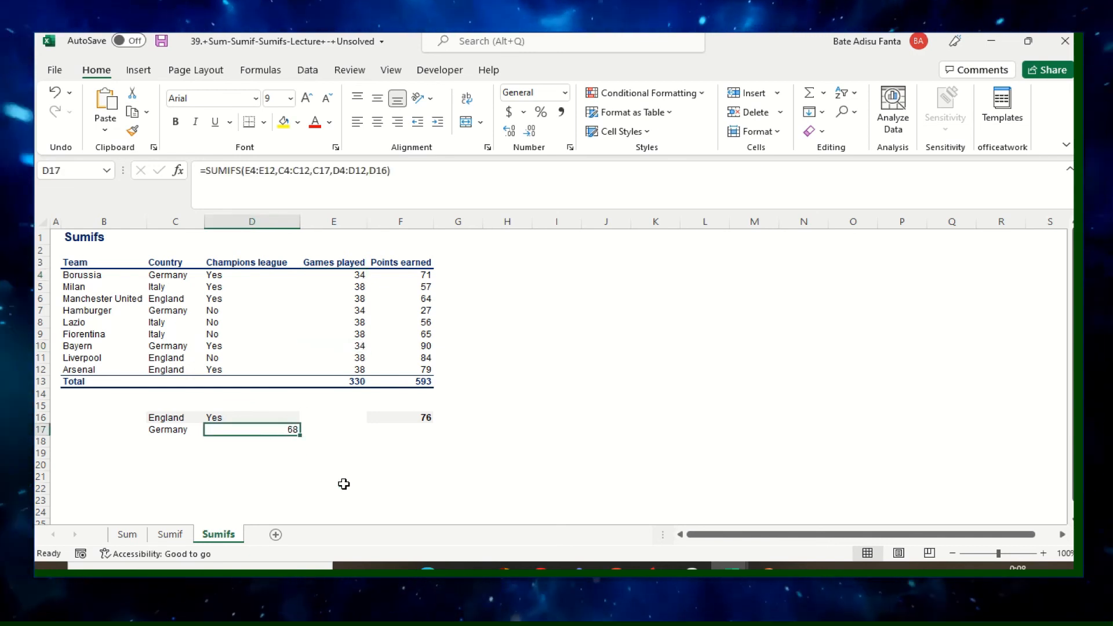
mouse_move(278, 433)
left_mouse_down()
mouse_move(385, 437)
mouse_move(286, 430)
left_mouse_up()
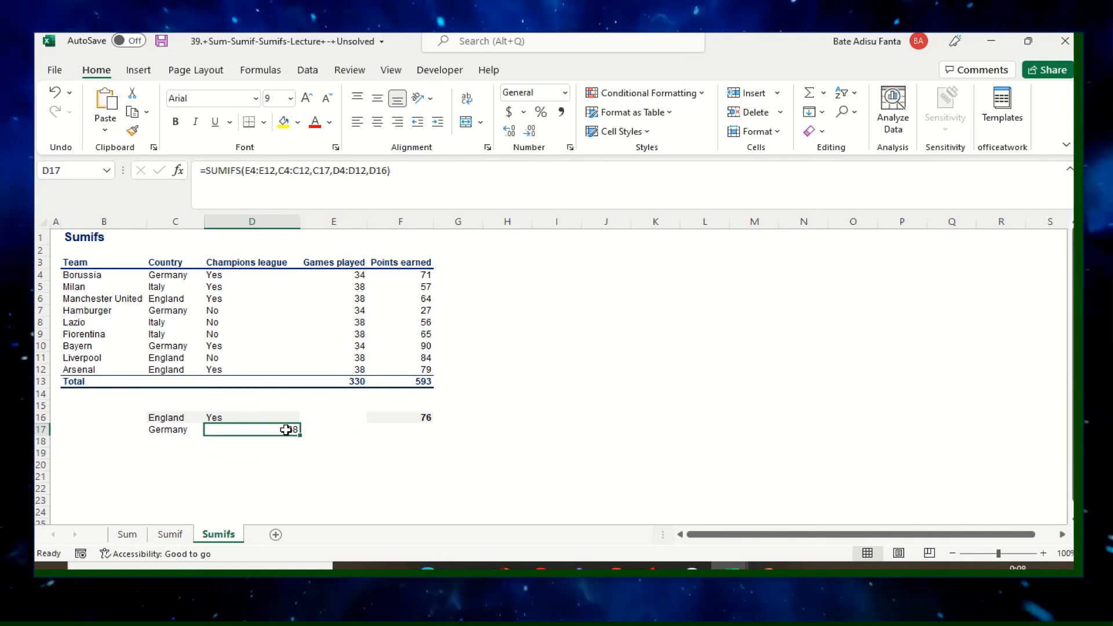
right_click(286, 430)
key("Escape")
mouse_move(286, 430)
left_mouse_down()
mouse_move(413, 432)
mouse_move(290, 428)
left_mouse_up()
left_click(293, 464)
left_click(403, 451)
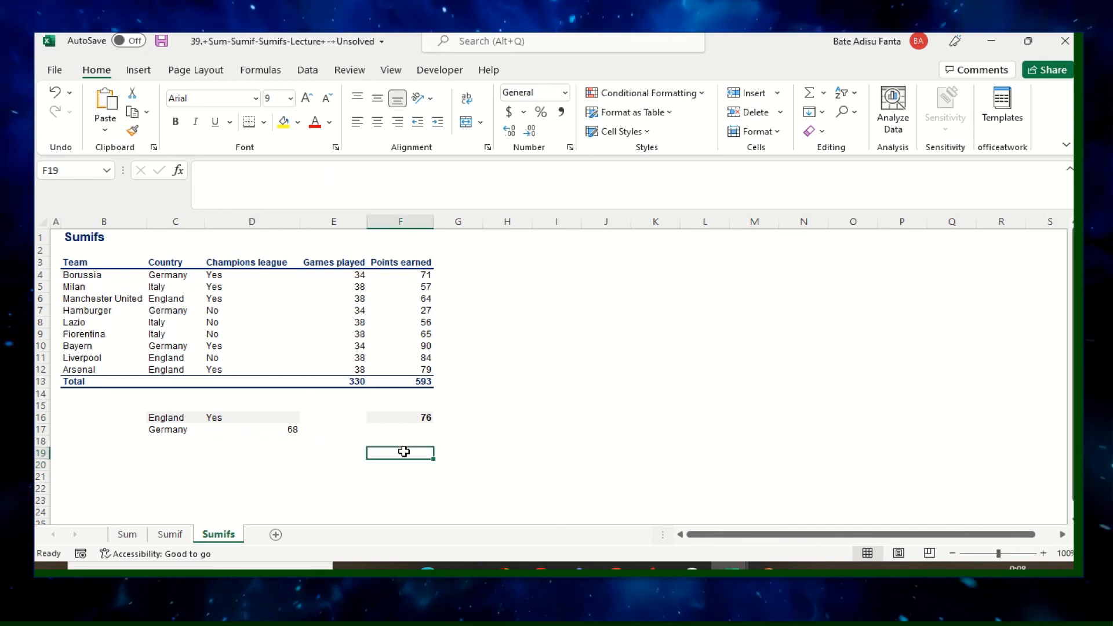